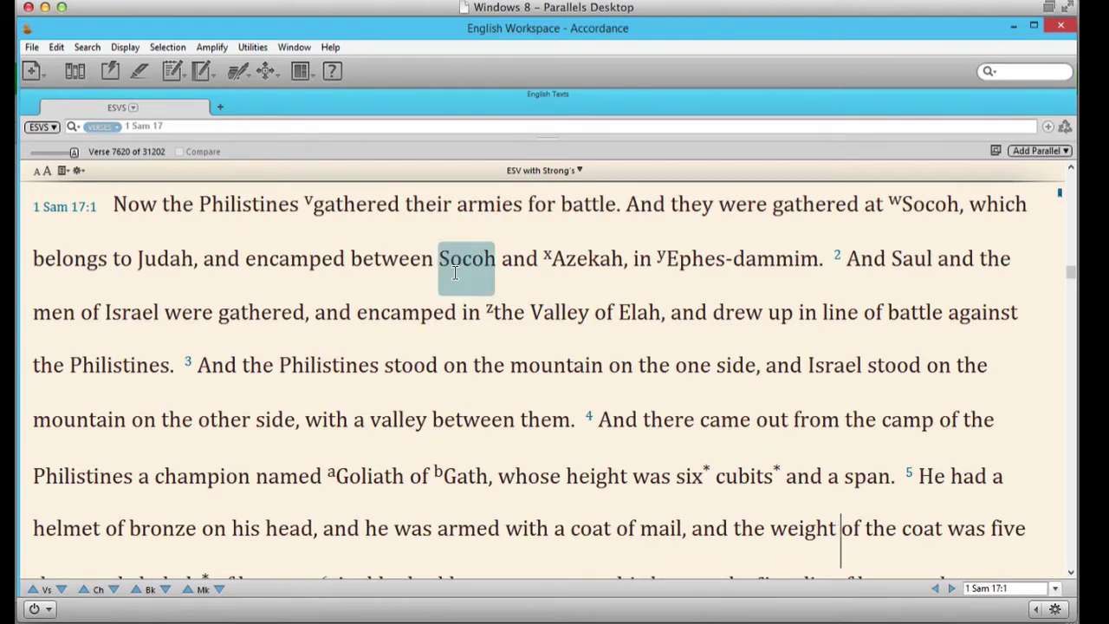
Step: Try to apply Gold Highlight at the word Philistines in verse 1 with no text selected
{"action": "left_click", "coordinate": [257, 189]}
{"action": "left_click", "coordinate": [137, 74]}
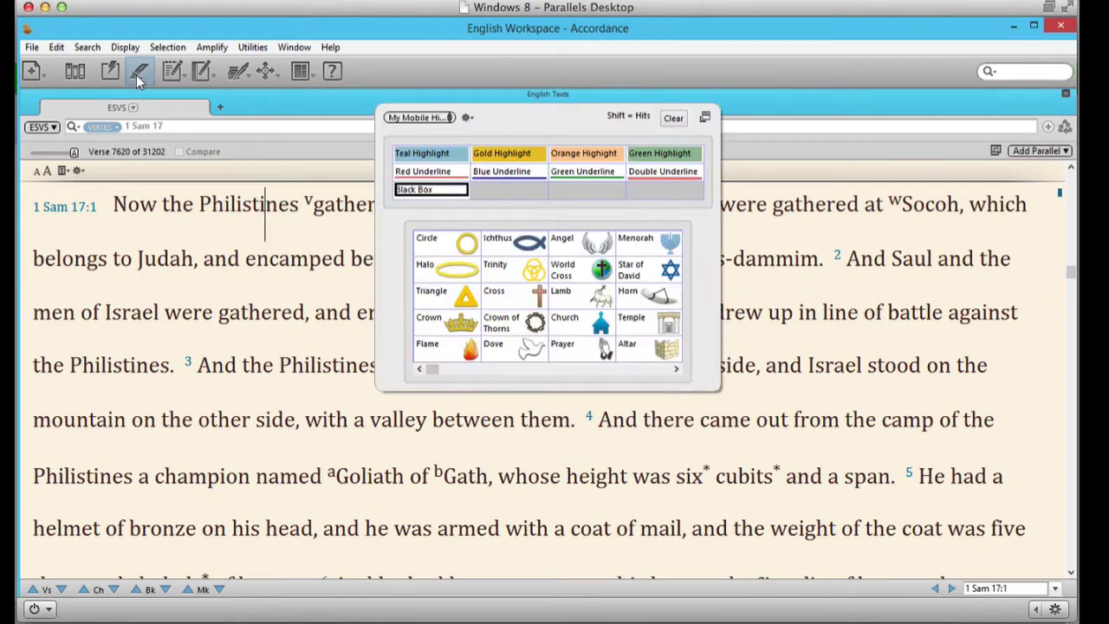
{"action": "left_click", "coordinate": [495, 154]}
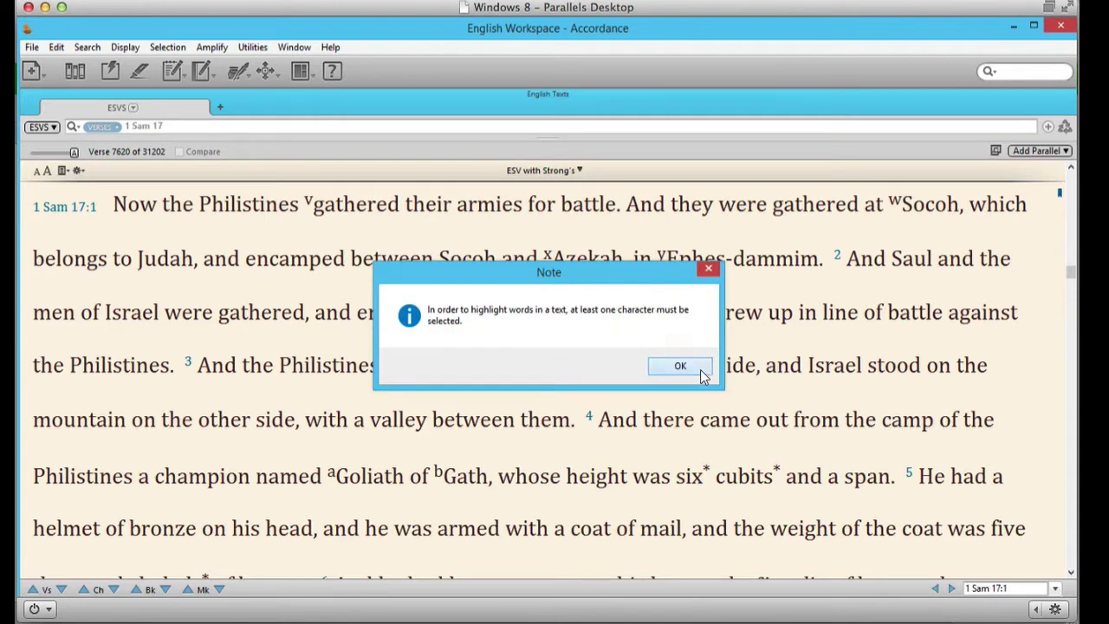
{"action": "left_click", "coordinate": [700, 369]}
Step: Mark the word Philistines and the first mention of Socoh in verse 1 with Gold Highlight
{"action": "left_click_drag", "start_coordinate": [199, 206], "coordinate": [298, 206]}
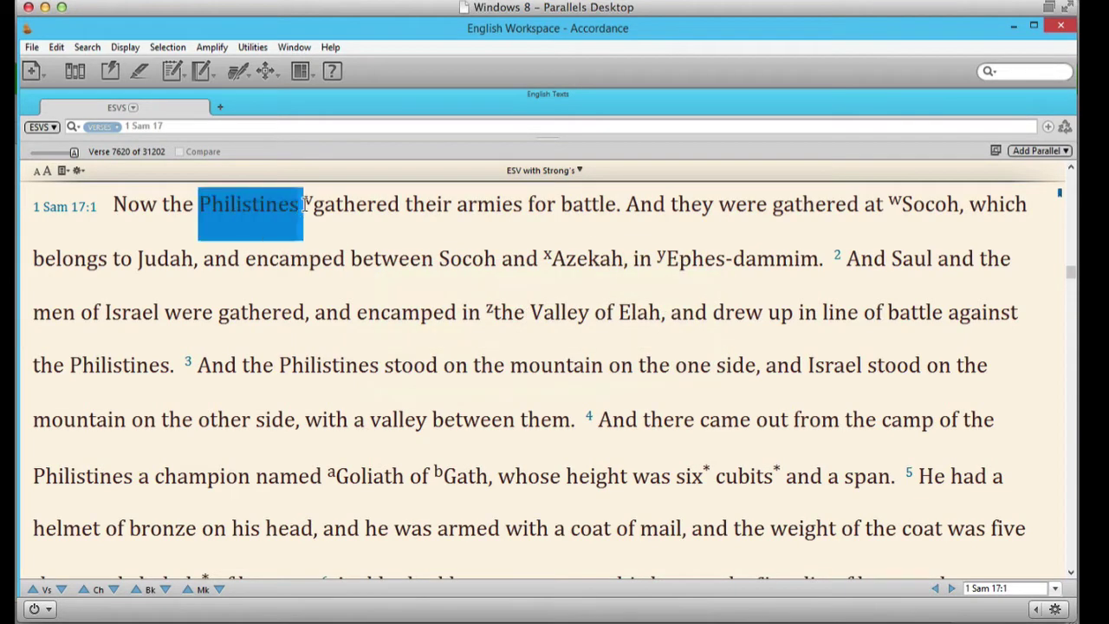
{"action": "left_click", "coordinate": [139, 71]}
{"action": "left_click", "coordinate": [223, 308]}
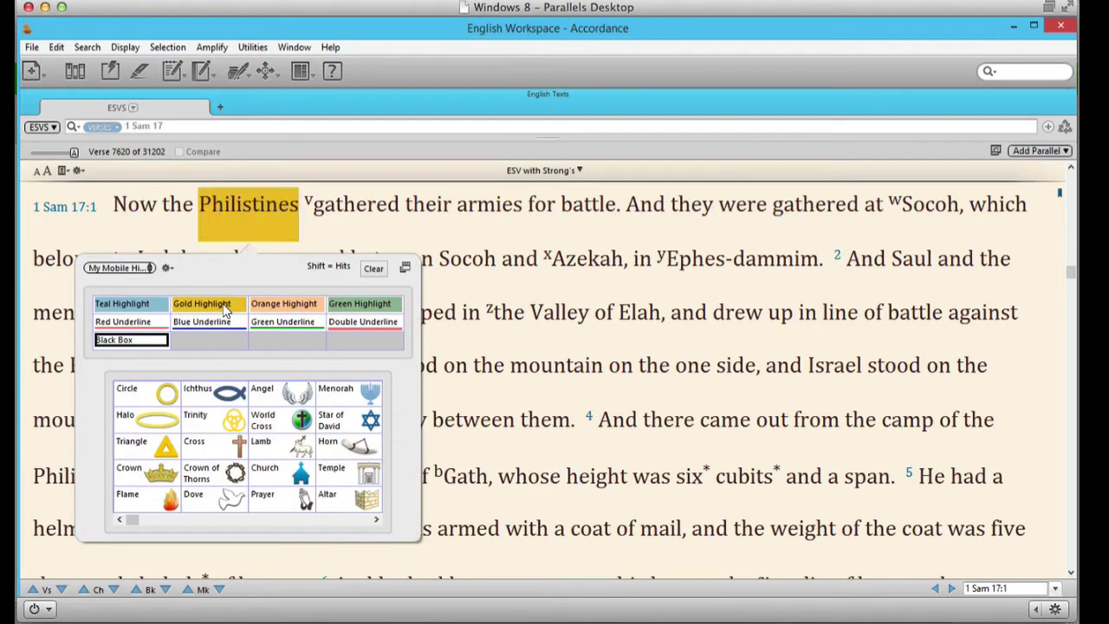
{"action": "double_click", "coordinate": [351, 212]}
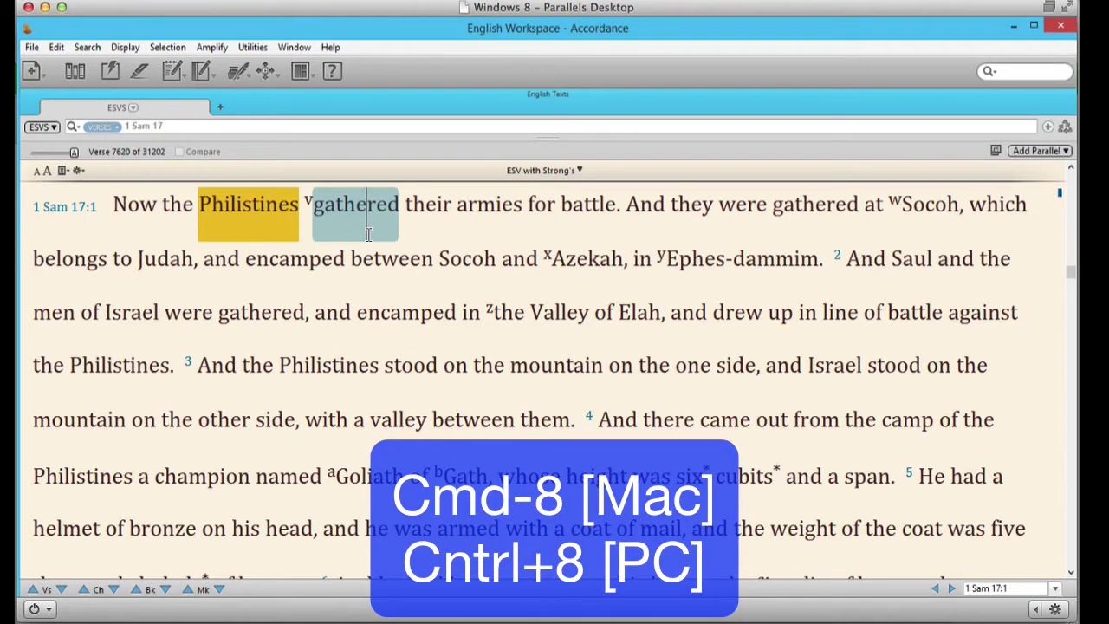
{"action": "double_click", "coordinate": [925, 206]}
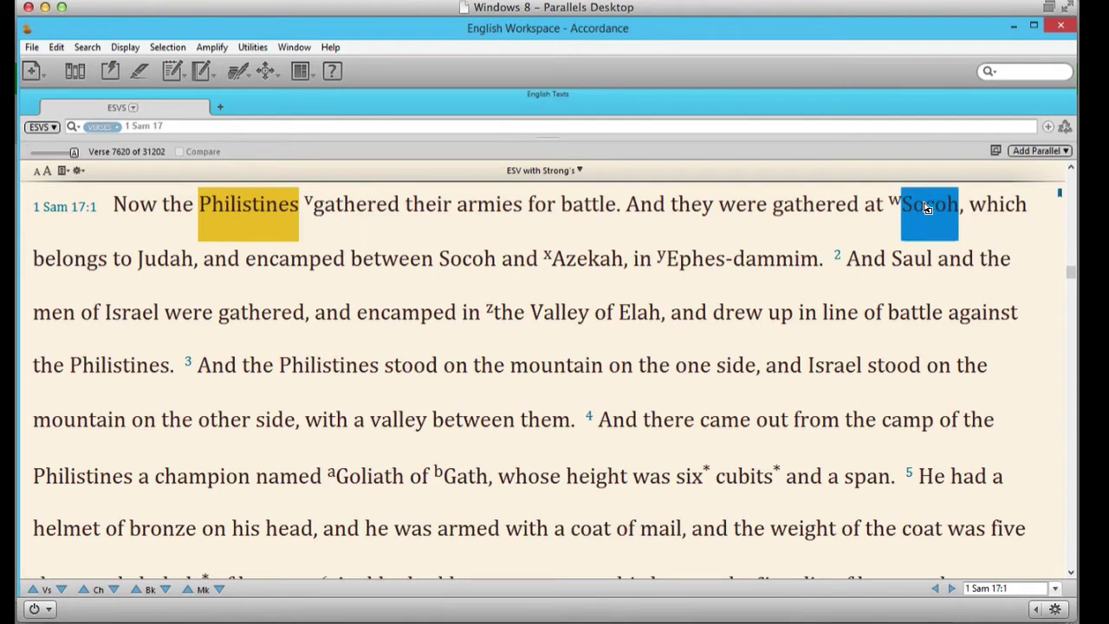
{"action": "key", "text": "ctrl+8"}
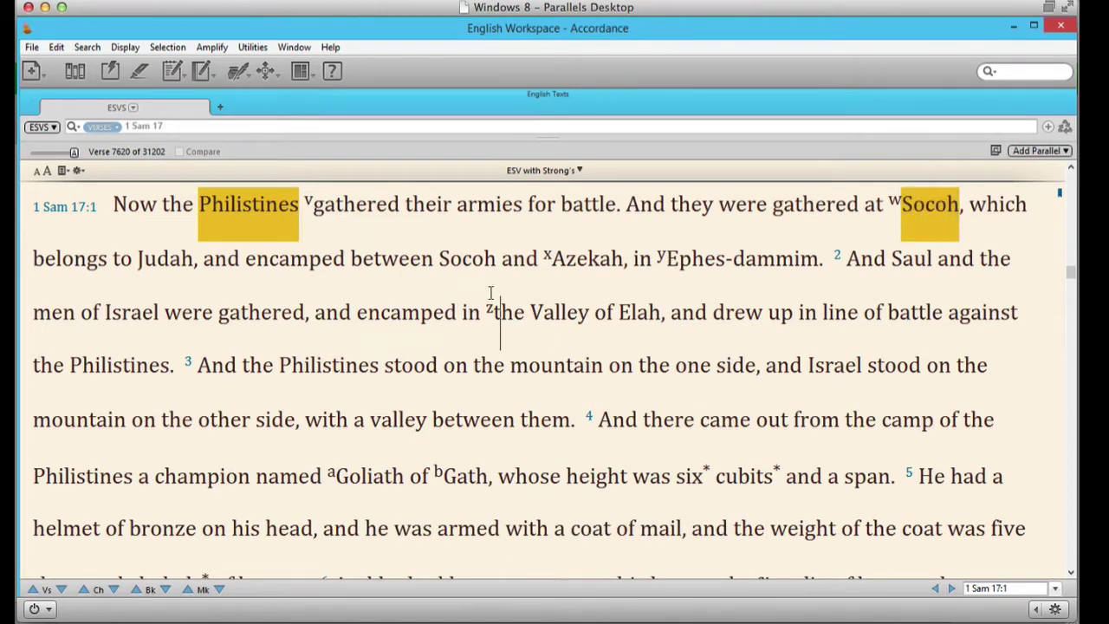
Step: Apply the same gold highlight to "the Valley of Elah", "Goliath" and "height was six cubits and a span" in verses 2 and 4
{"action": "double_click", "coordinate": [737, 258]}
{"action": "left_click_drag", "start_coordinate": [662, 314], "coordinate": [492, 317]}
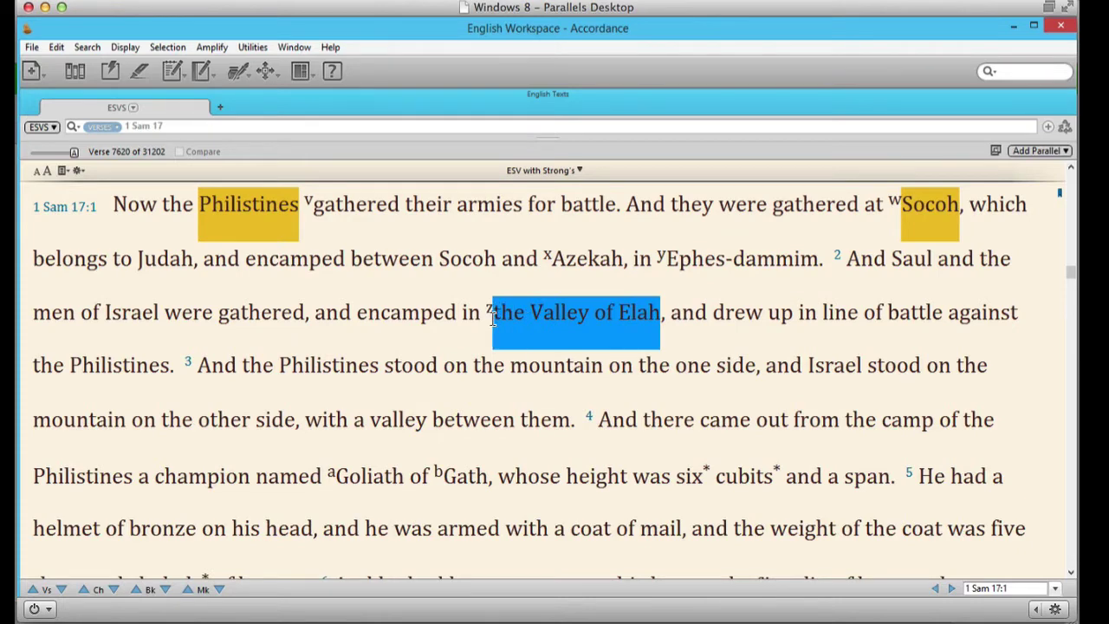
{"action": "key", "text": "ctrl+8"}
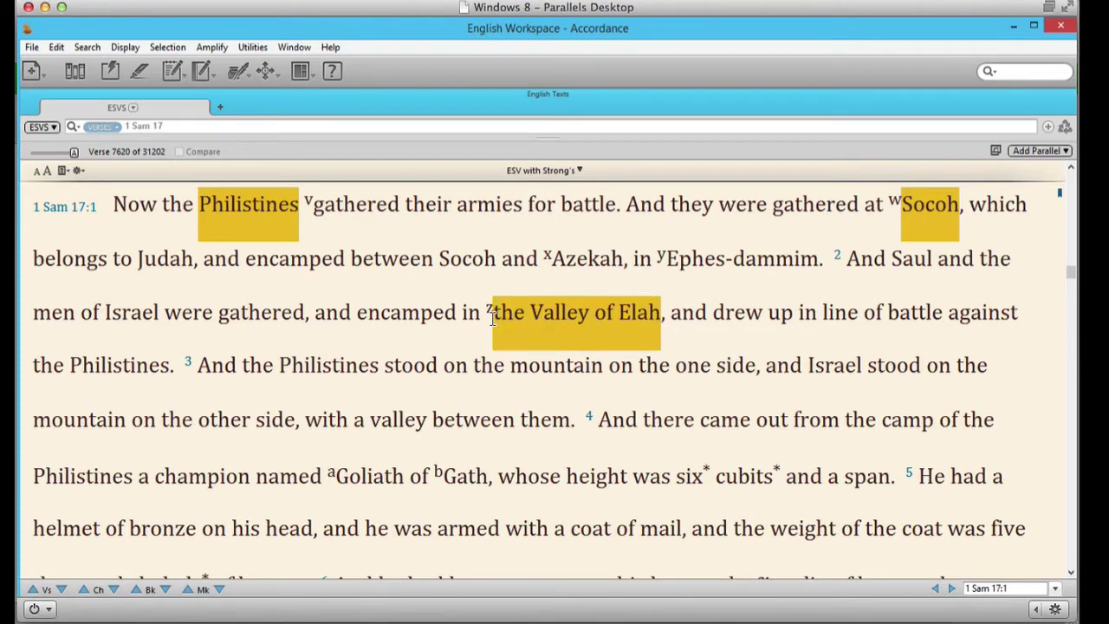
{"action": "mouse_move", "coordinate": [403, 479]}
{"action": "left_mouse_down"}
{"action": "mouse_move", "coordinate": [378, 477]}
{"action": "mouse_move", "coordinate": [404, 479]}
{"action": "left_mouse_up"}
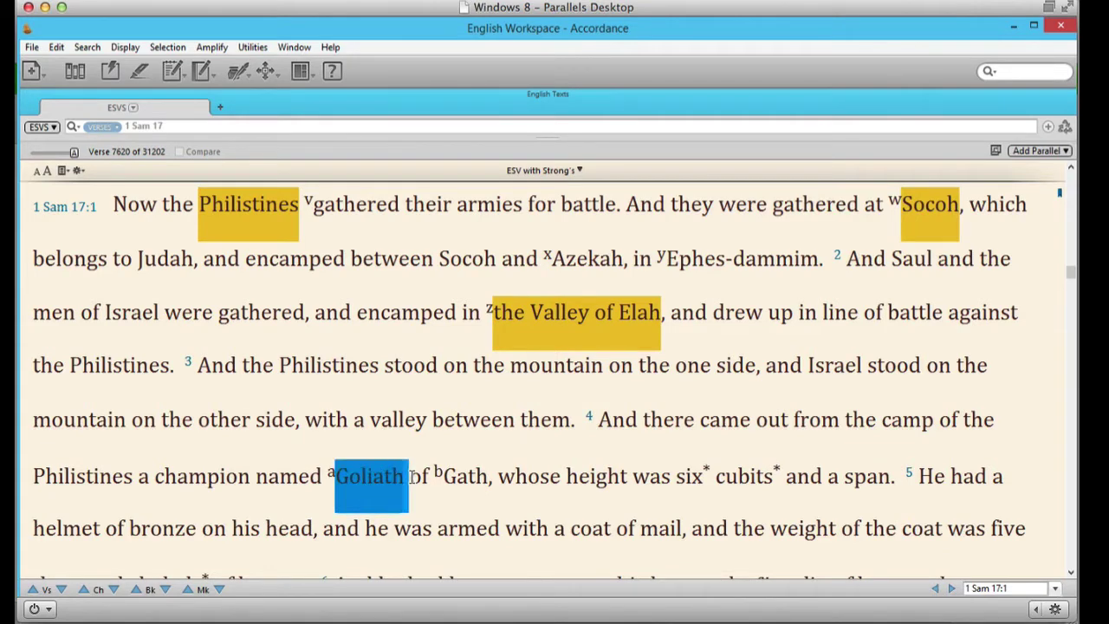
{"action": "key", "text": "ctrl+8"}
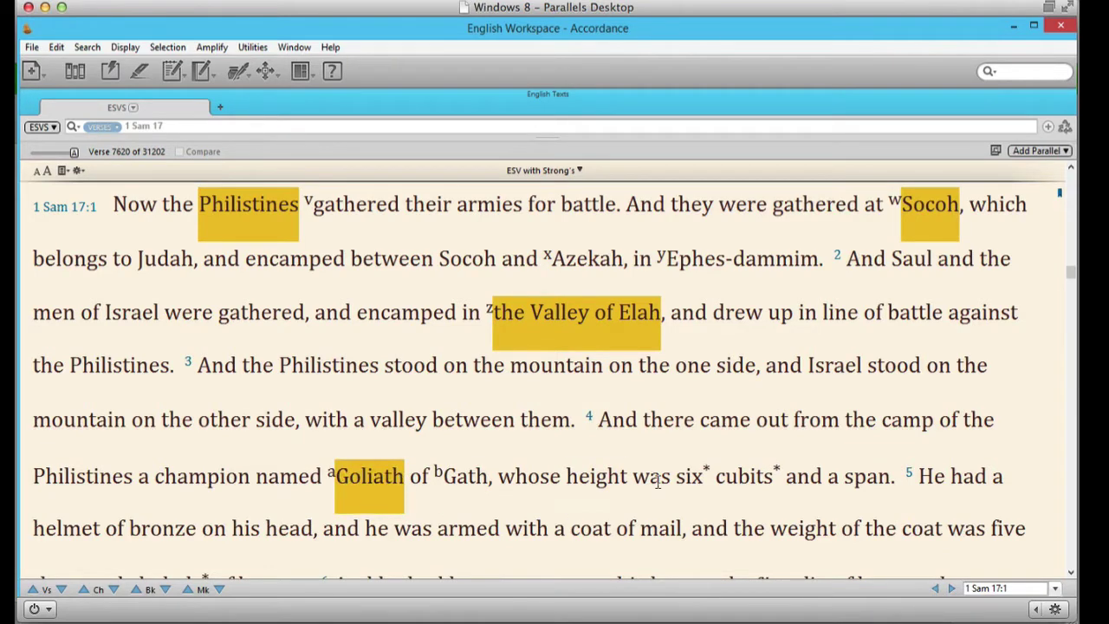
{"action": "left_click_drag", "start_coordinate": [568, 478], "coordinate": [899, 469]}
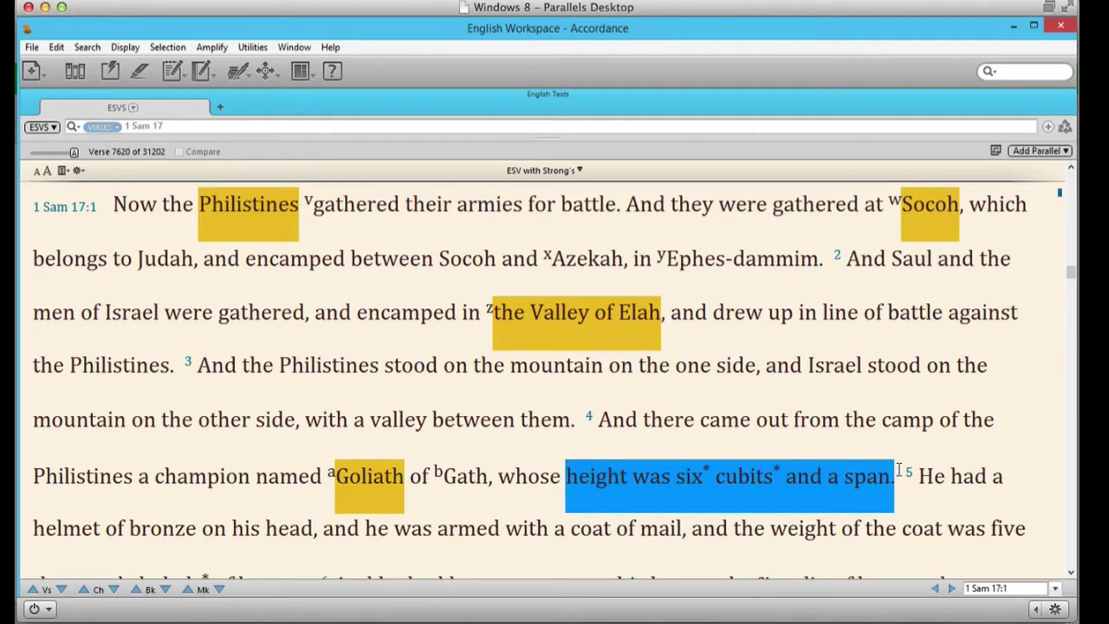
{"action": "key", "text": "ctrl+1"}
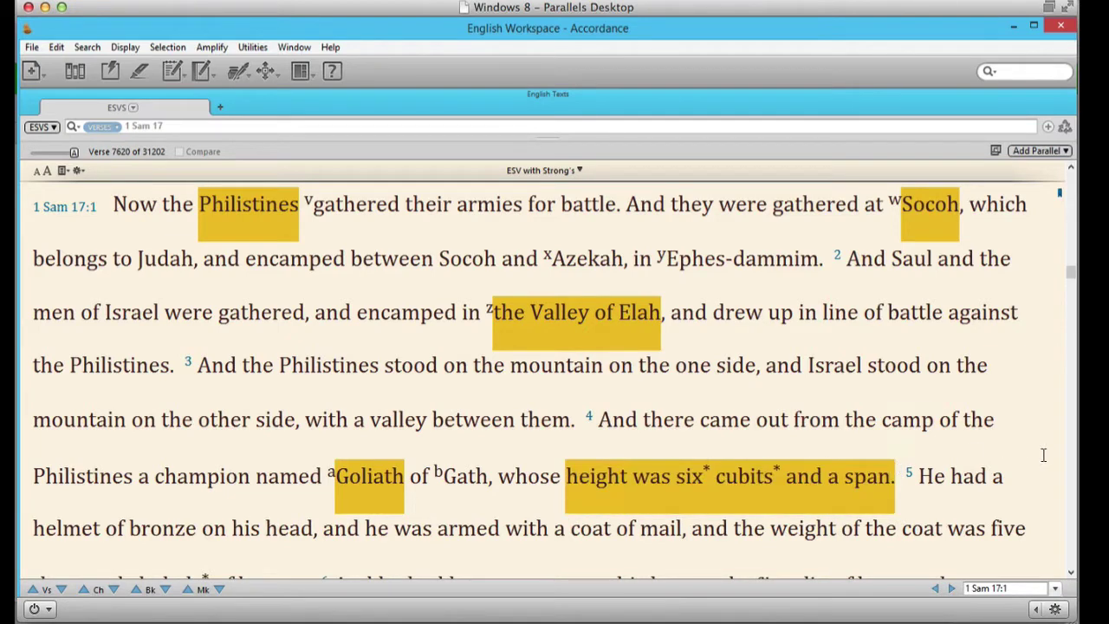
Step: Highlight "coat of mail", "helmet of bronze on his head" and "thousand shekels of bronze" in verse 5 in gold
{"action": "left_click", "coordinate": [61, 589]}
{"action": "left_click", "coordinate": [62, 590]}
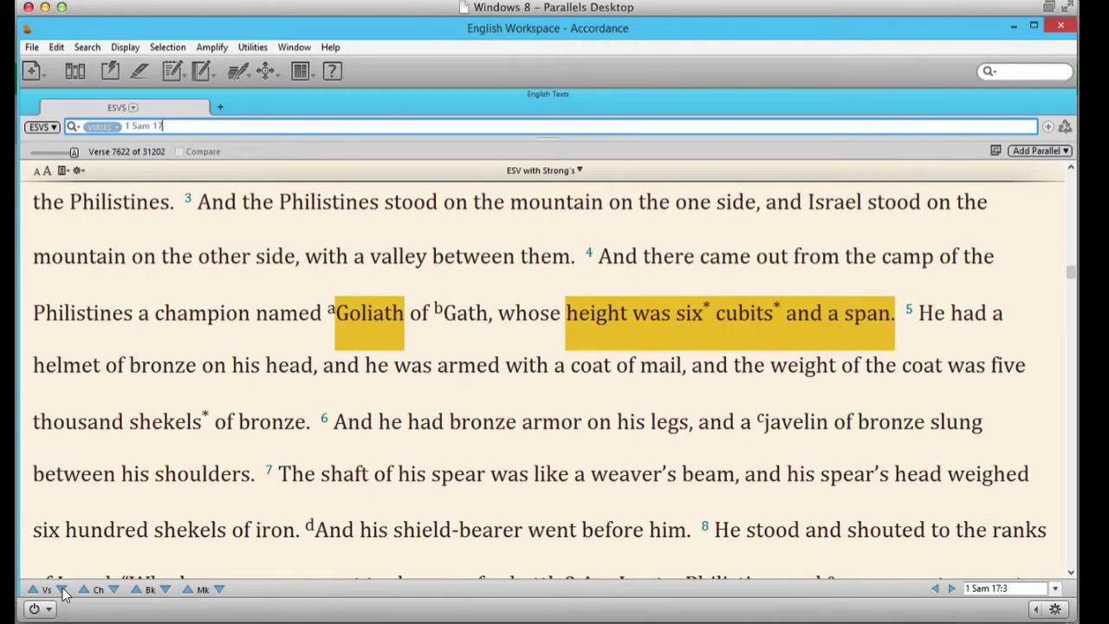
{"action": "double_click", "coordinate": [589, 365]}
{"action": "left_click_drag", "start_coordinate": [633, 367], "coordinate": [686, 372]}
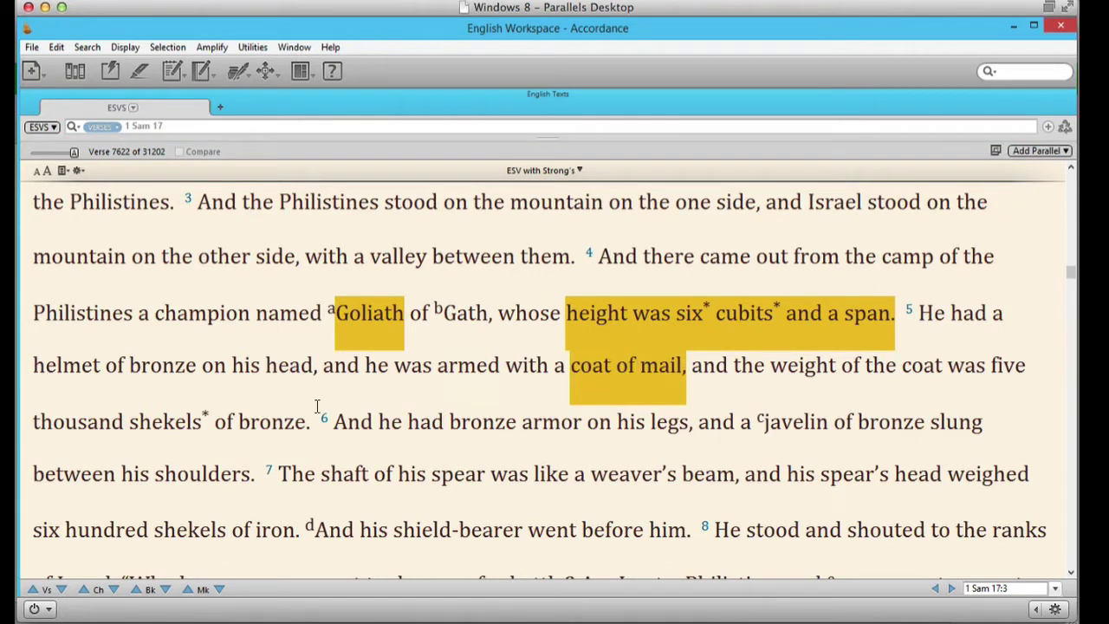
{"action": "double_click", "coordinate": [275, 365]}
{"action": "left_click_drag", "start_coordinate": [275, 365], "coordinate": [32, 367]}
{"action": "double_click", "coordinate": [299, 433]}
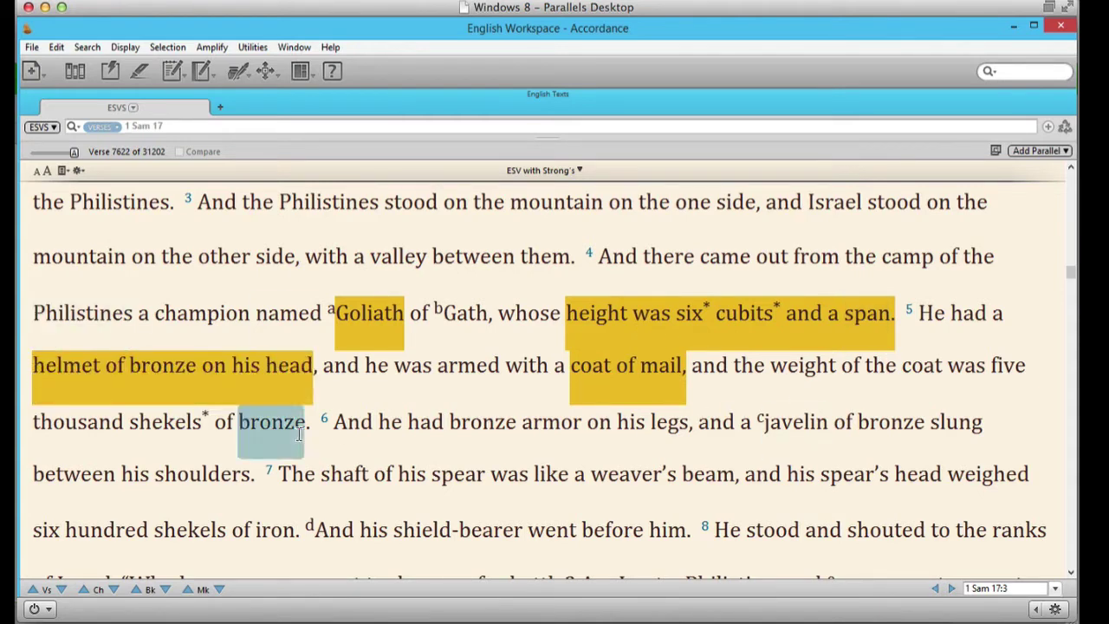
{"action": "left_click_drag", "start_coordinate": [299, 434], "coordinate": [24, 423]}
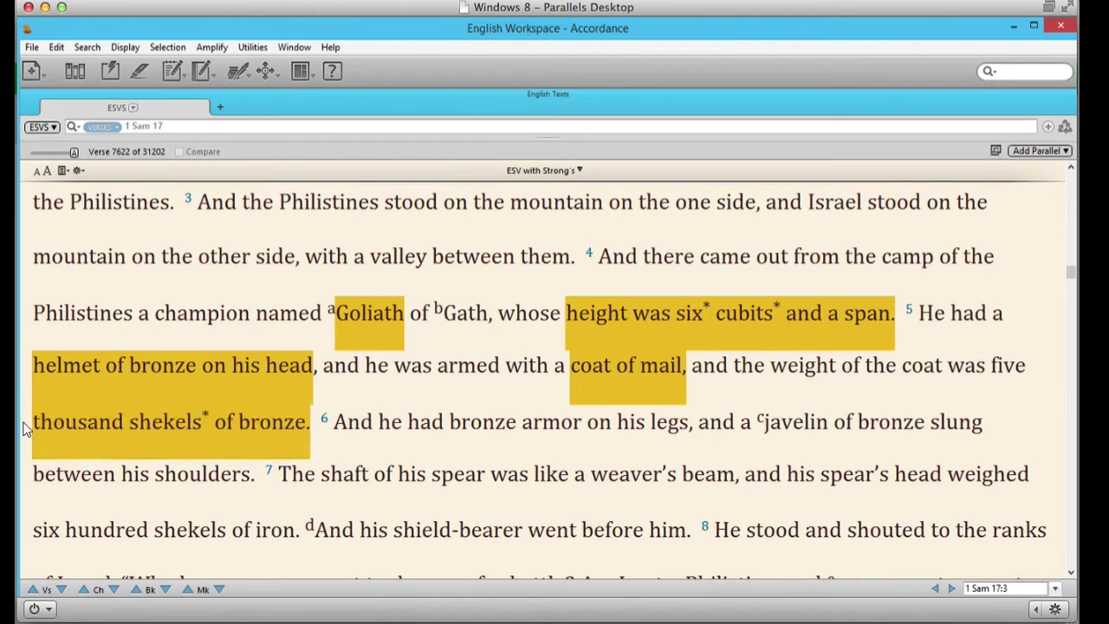
Step: Highlight "bronze armor on his legs", "javelin of bronze" and "spear was like a weaver's beam" in verses 6 and 7 in gold
{"action": "double_click", "coordinate": [449, 421]}
{"action": "left_click_drag", "start_coordinate": [449, 421], "coordinate": [691, 422]}
{"action": "scroll", "coordinate": [691, 422], "scroll_direction": "down", "scroll_amount": 4}
{"action": "double_click", "coordinate": [765, 208]}
{"action": "left_click_drag", "start_coordinate": [766, 207], "coordinate": [924, 216]}
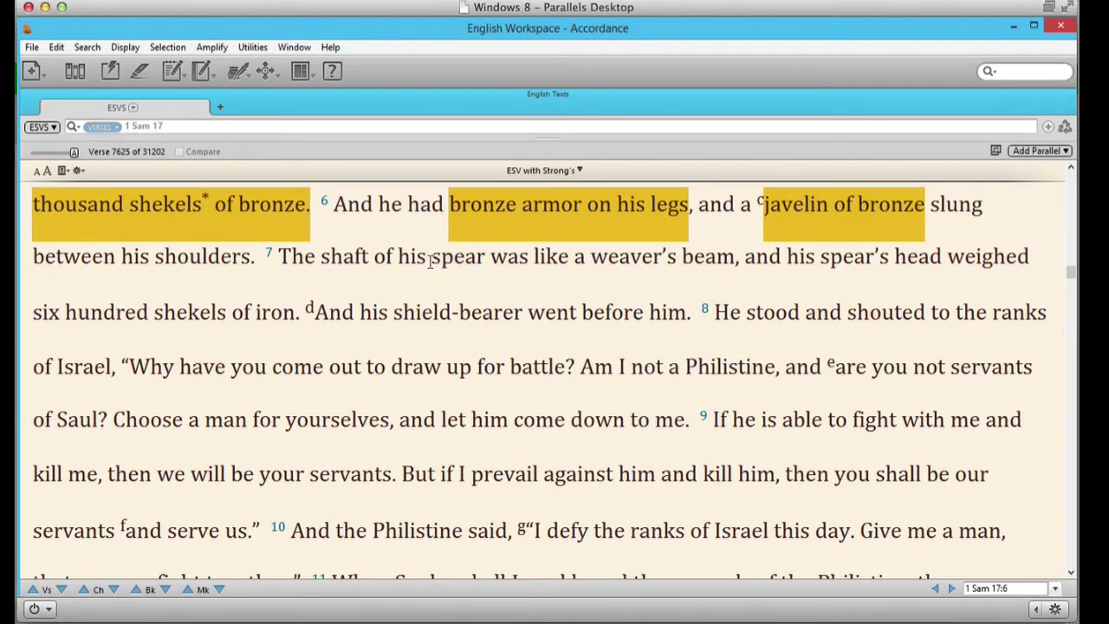
{"action": "left_click_drag", "start_coordinate": [431, 256], "coordinate": [734, 272]}
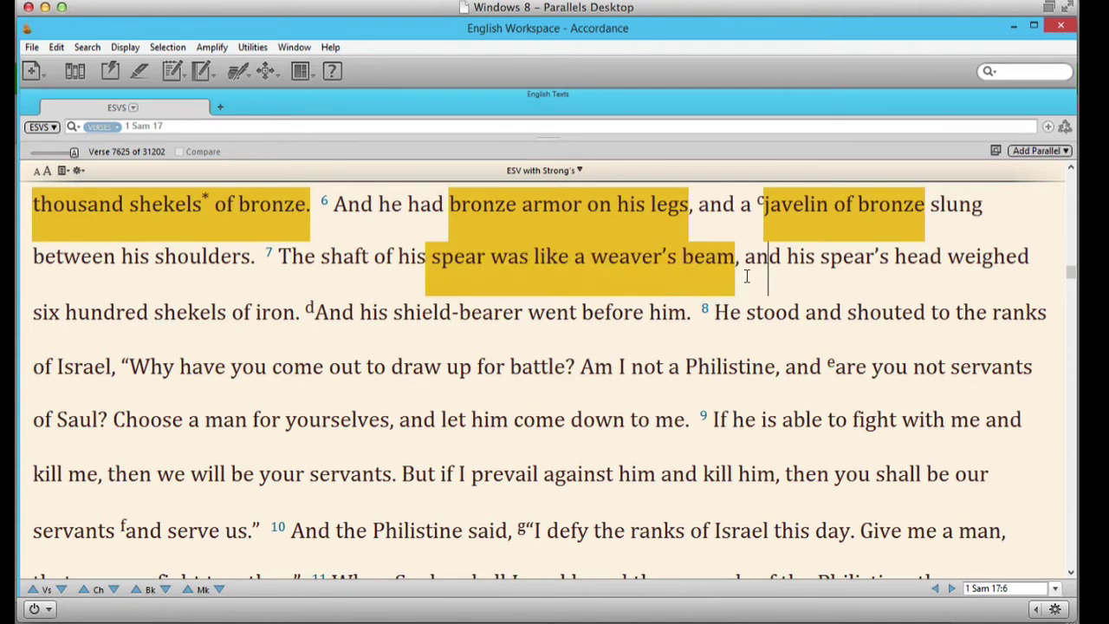
Step: Clear the highlighting from the passage running from "thousand shekels" to "weaver's beam"
{"action": "left_click_drag", "start_coordinate": [747, 275], "coordinate": [14, 210]}
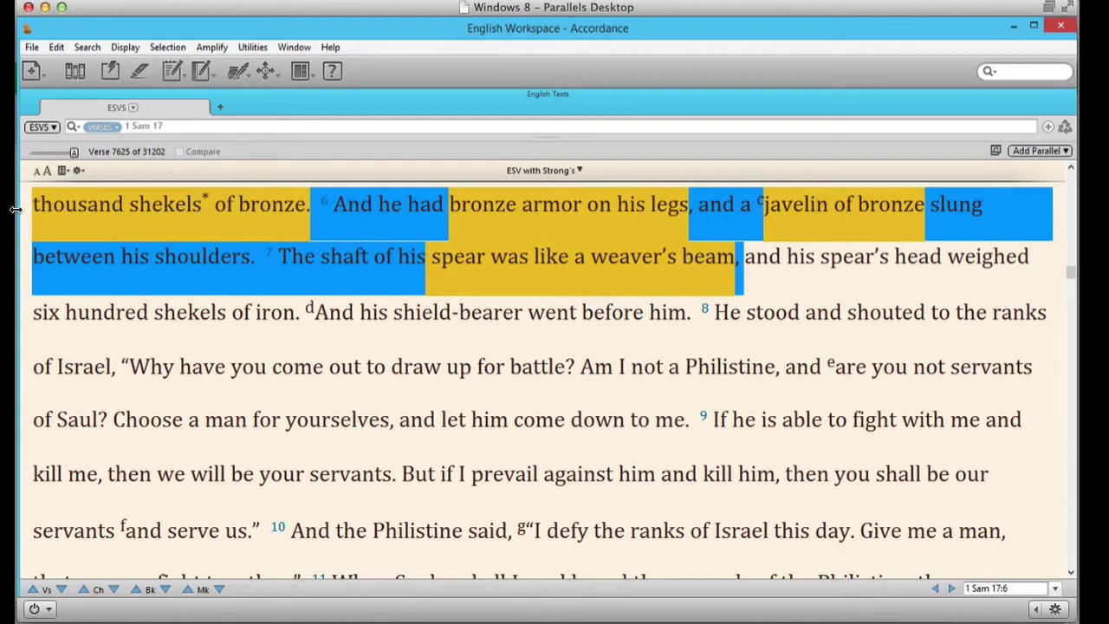
{"action": "left_click", "coordinate": [139, 70]}
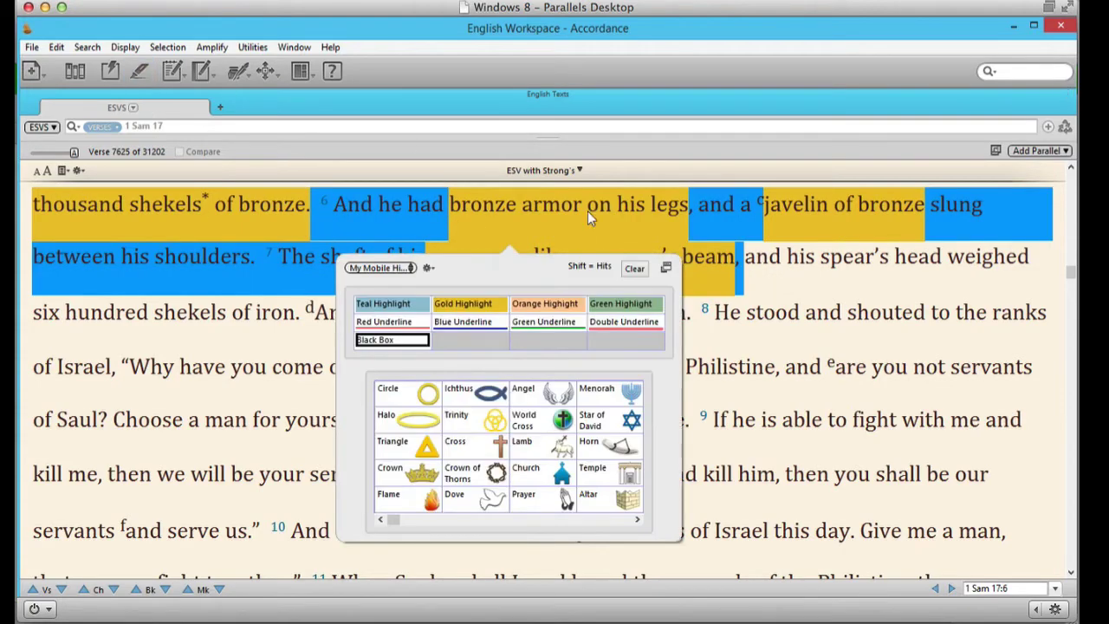
{"action": "left_click", "coordinate": [641, 269]}
{"action": "left_click", "coordinate": [842, 275]}
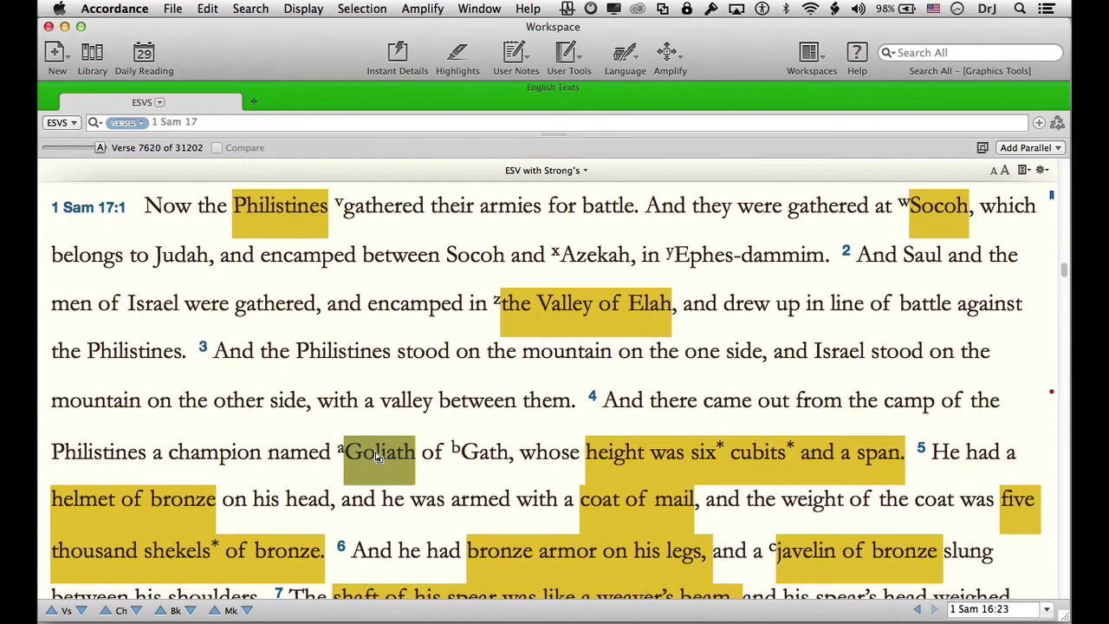
Step: Look up the name Goliath from verse 4 in the Timeline and examine the events and periods around it
{"action": "right_click", "coordinate": [375, 457]}
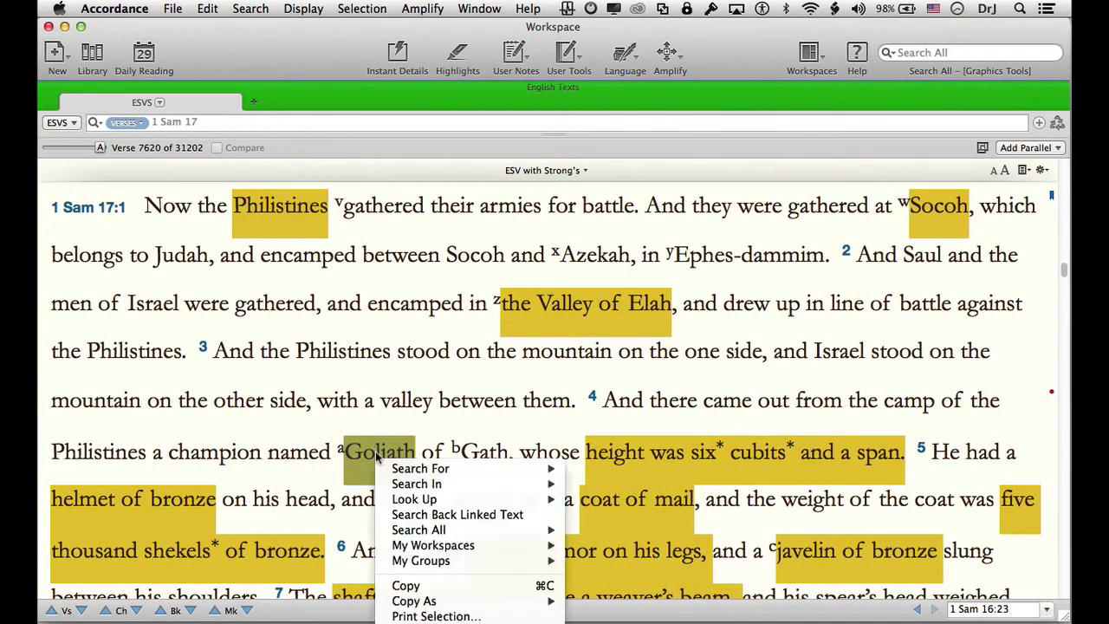
{"action": "mouse_move", "coordinate": [425, 499]}
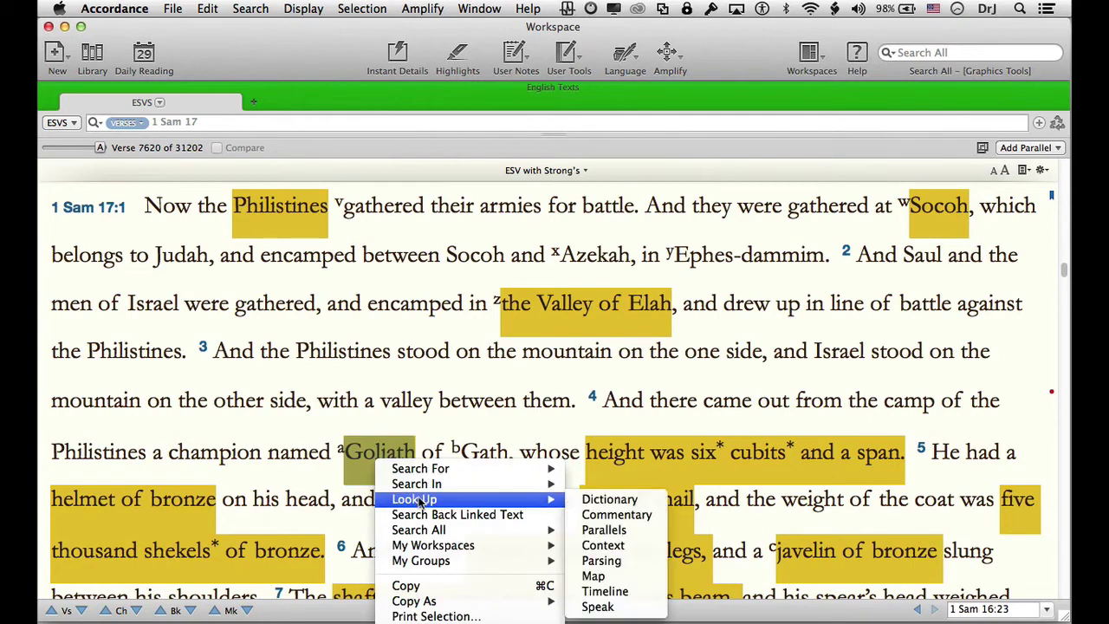
{"action": "left_click", "coordinate": [618, 594]}
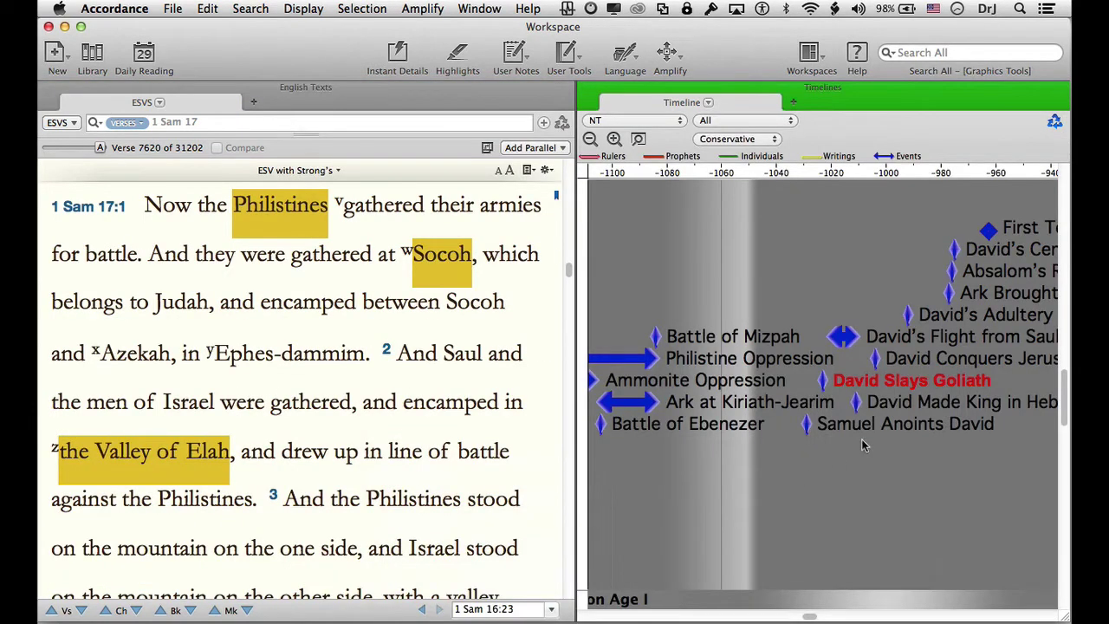
{"action": "scroll", "coordinate": [863, 446], "scroll_direction": "left", "scroll_amount": 3}
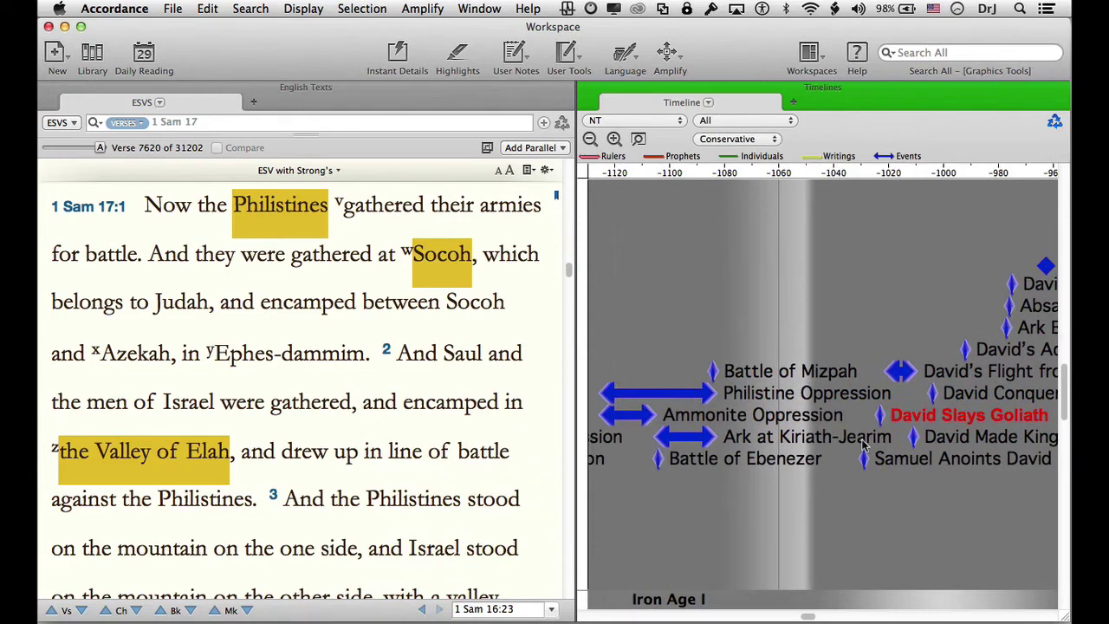
{"action": "left_click", "coordinate": [590, 139]}
{"action": "scroll", "coordinate": [928, 478], "scroll_direction": "left", "scroll_amount": 3}
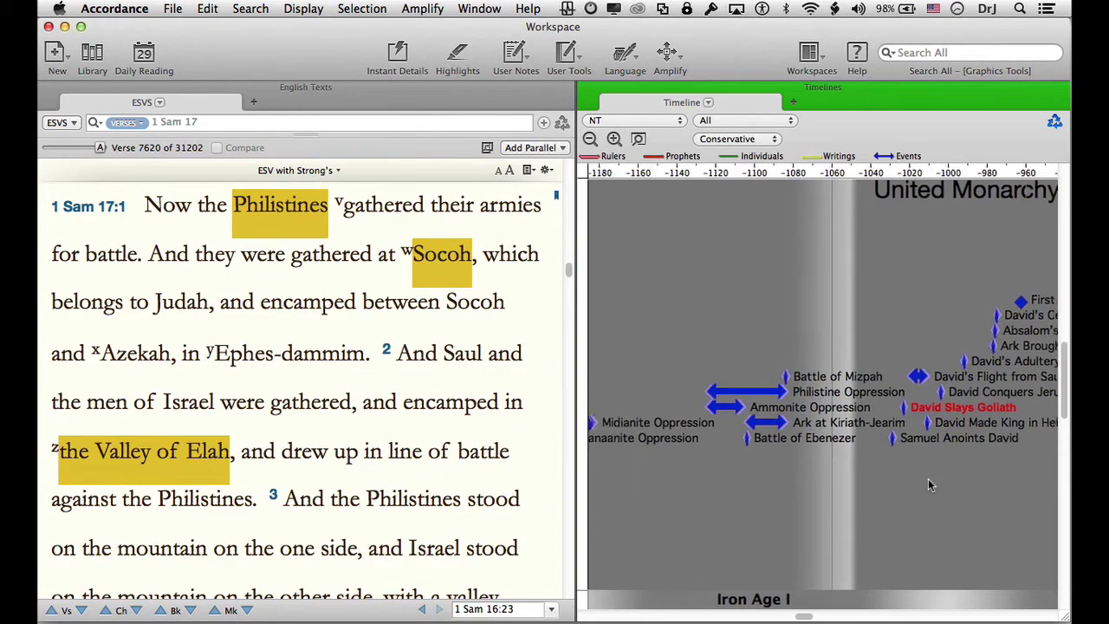
{"action": "left_click", "coordinate": [590, 140]}
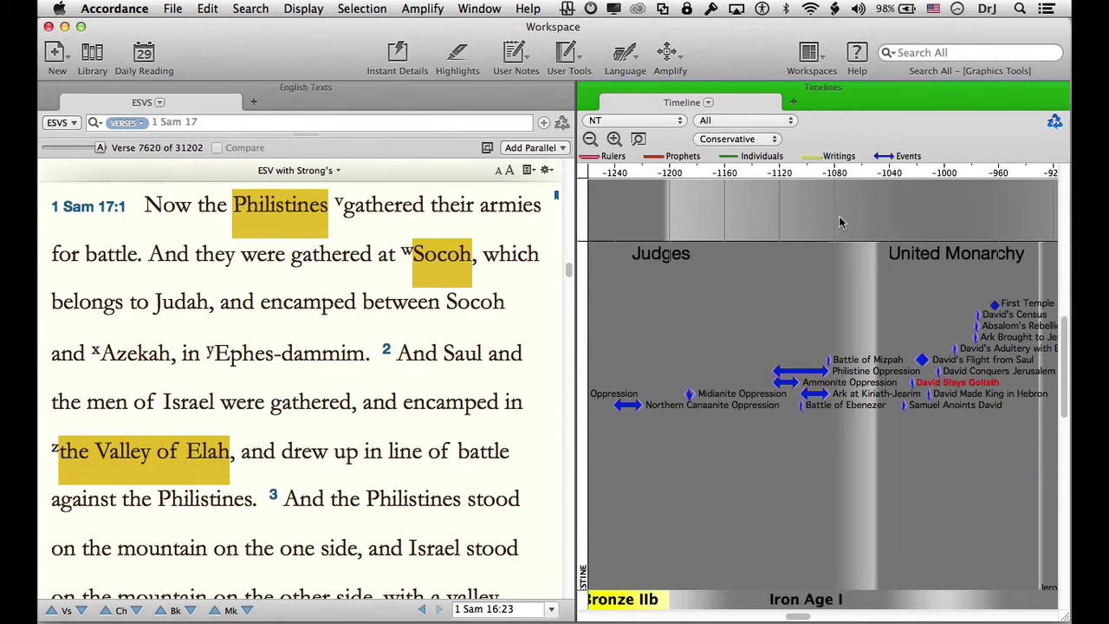
Step: Look up the highlighted Socoh of verse 1 on the Map and enlarge the atlas to fill the workspace
{"action": "left_click", "coordinate": [444, 260]}
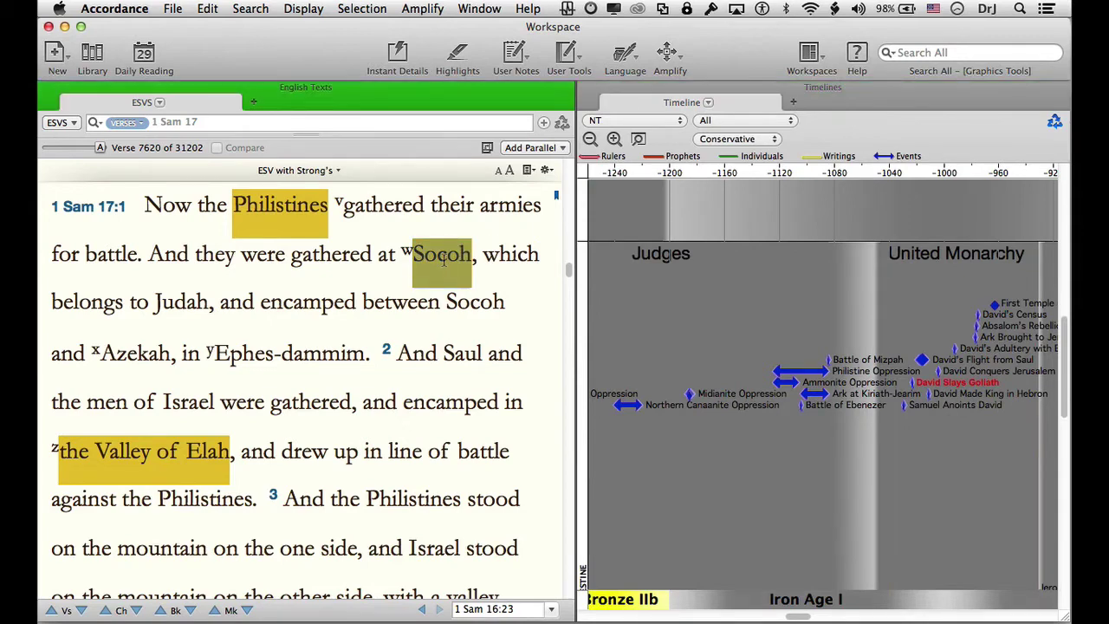
{"action": "right_click", "coordinate": [444, 262]}
{"action": "mouse_move", "coordinate": [490, 312]}
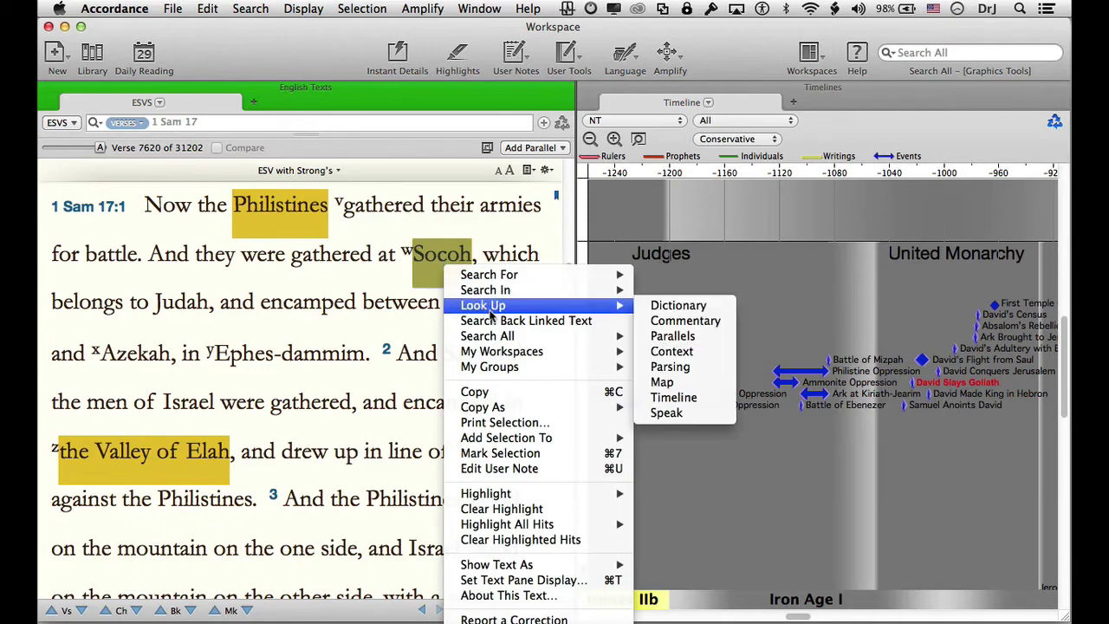
{"action": "left_click", "coordinate": [685, 387]}
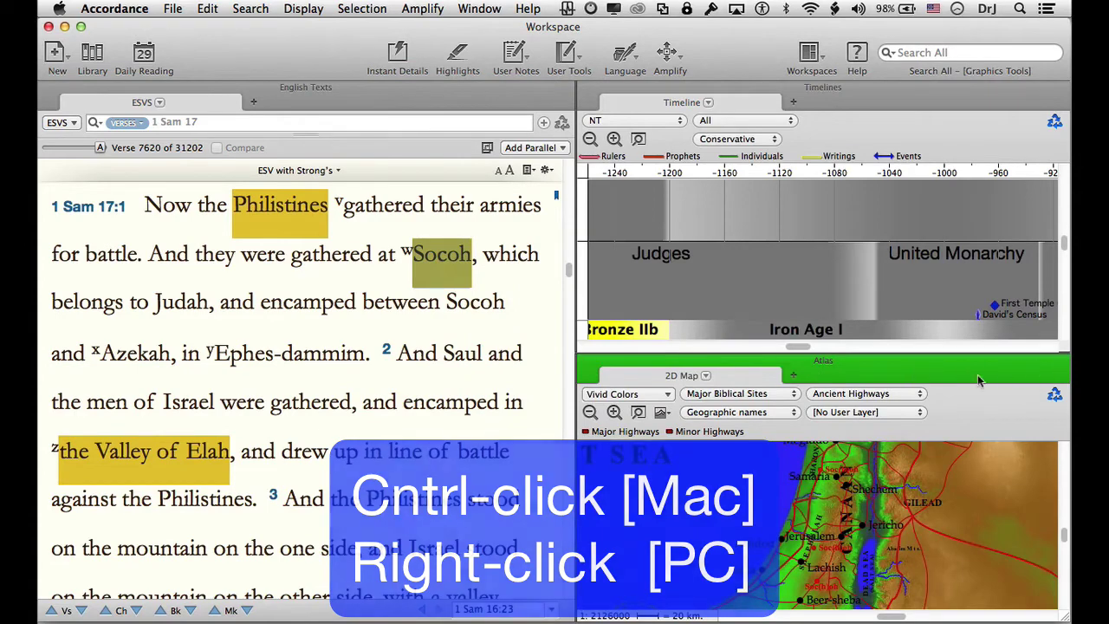
{"action": "left_click", "coordinate": [1058, 361]}
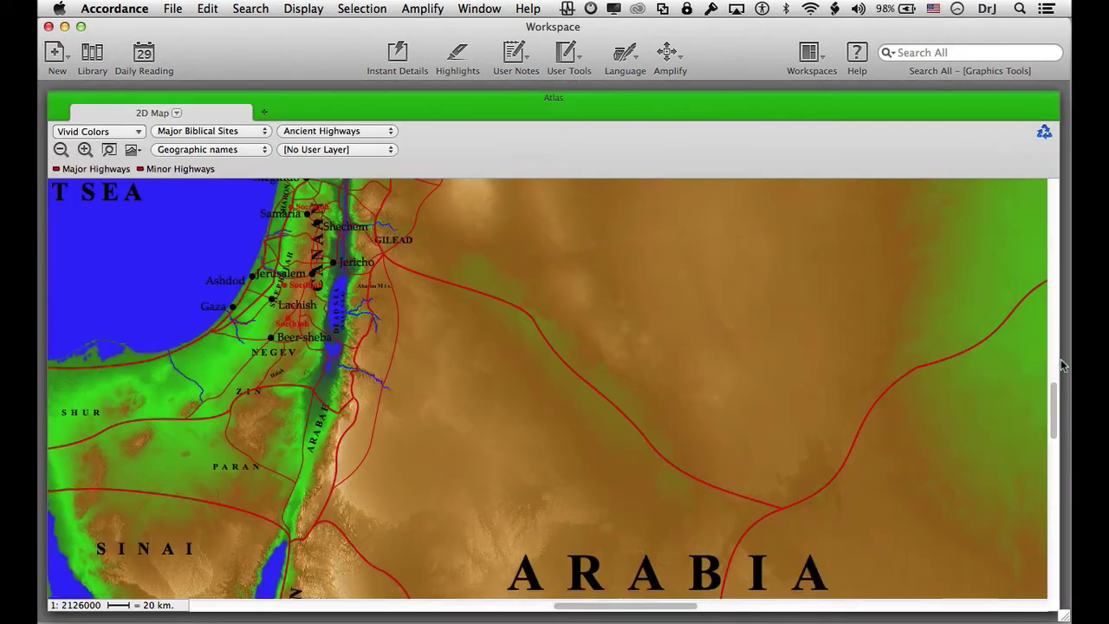
Step: Zoom the map in on the area around Soc(h)oh, between Hebron and Beer-sheba, and return the atlas to its original size in the workspace
{"action": "left_click", "coordinate": [84, 149]}
{"action": "left_click", "coordinate": [84, 149]}
{"action": "left_click", "coordinate": [84, 149]}
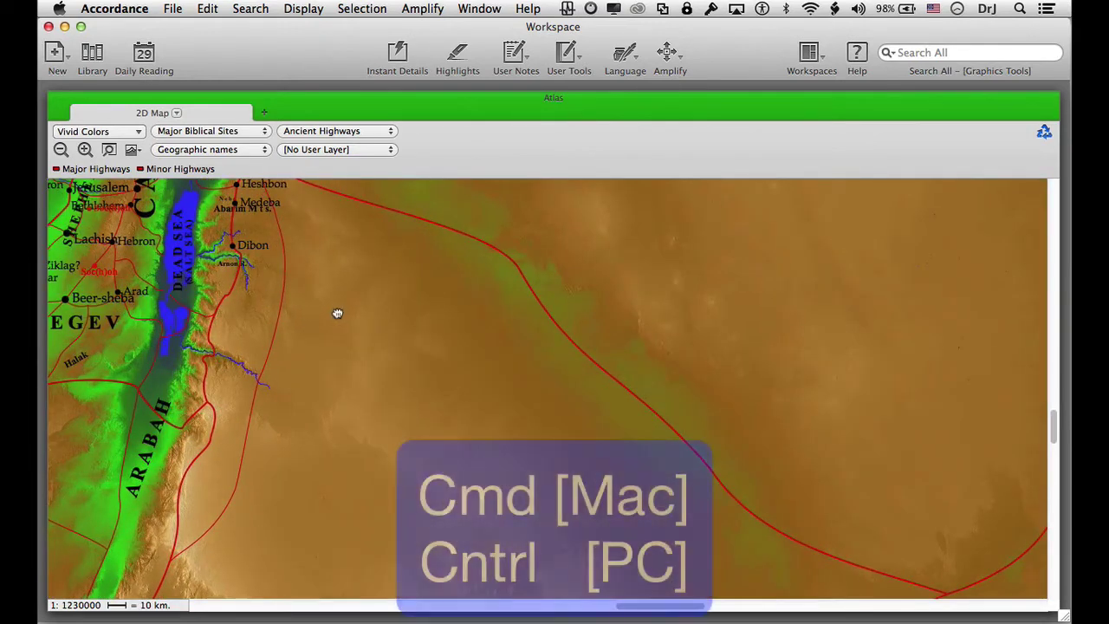
{"action": "left_click_drag", "start_coordinate": [337, 314], "coordinate": [738, 429]}
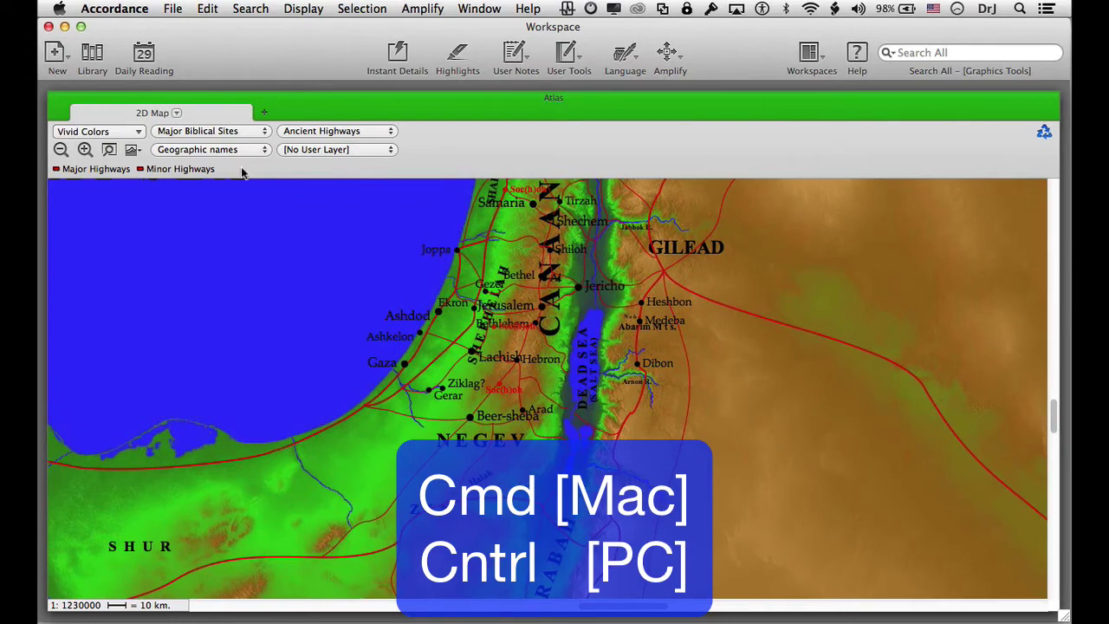
{"action": "left_click", "coordinate": [84, 149]}
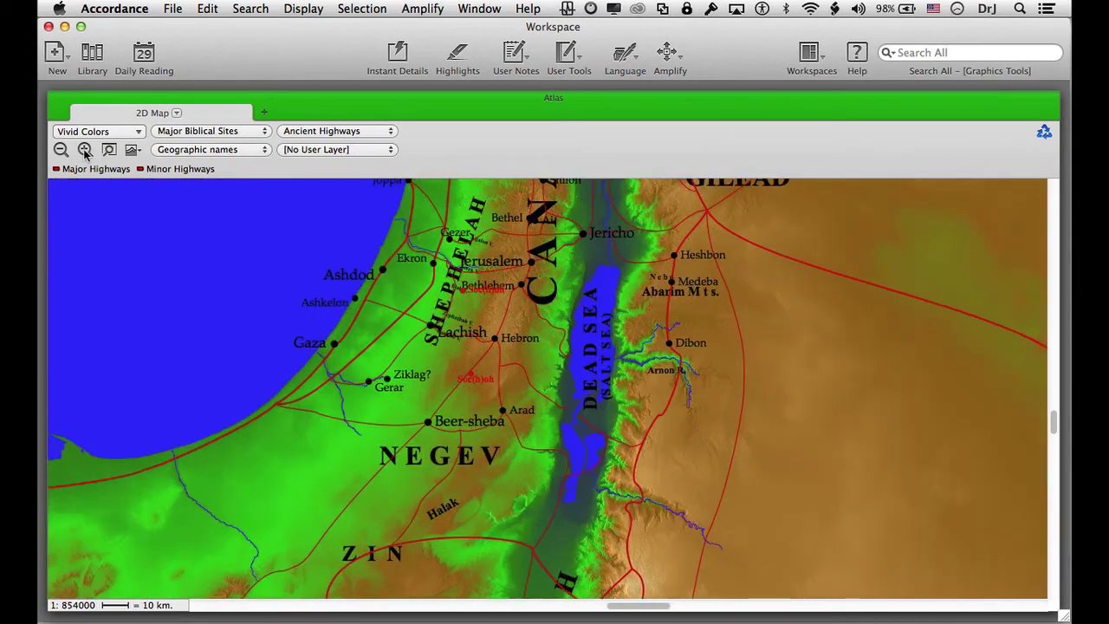
{"action": "left_click", "coordinate": [84, 149]}
{"action": "left_click", "coordinate": [84, 149]}
{"action": "left_click", "coordinate": [84, 149]}
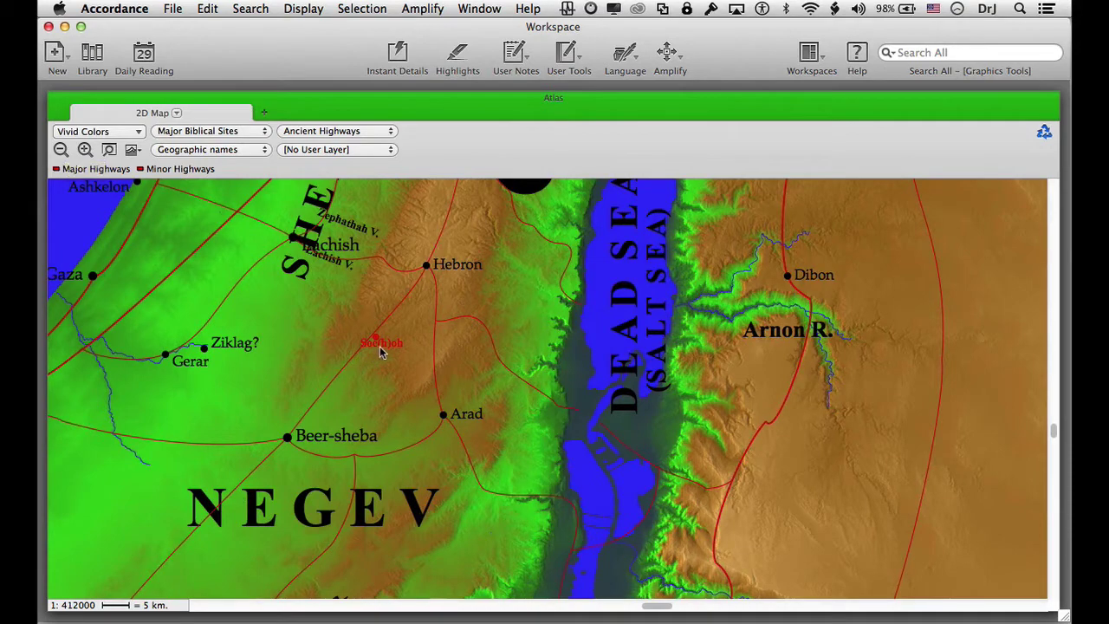
{"action": "left_click", "coordinate": [1049, 102]}
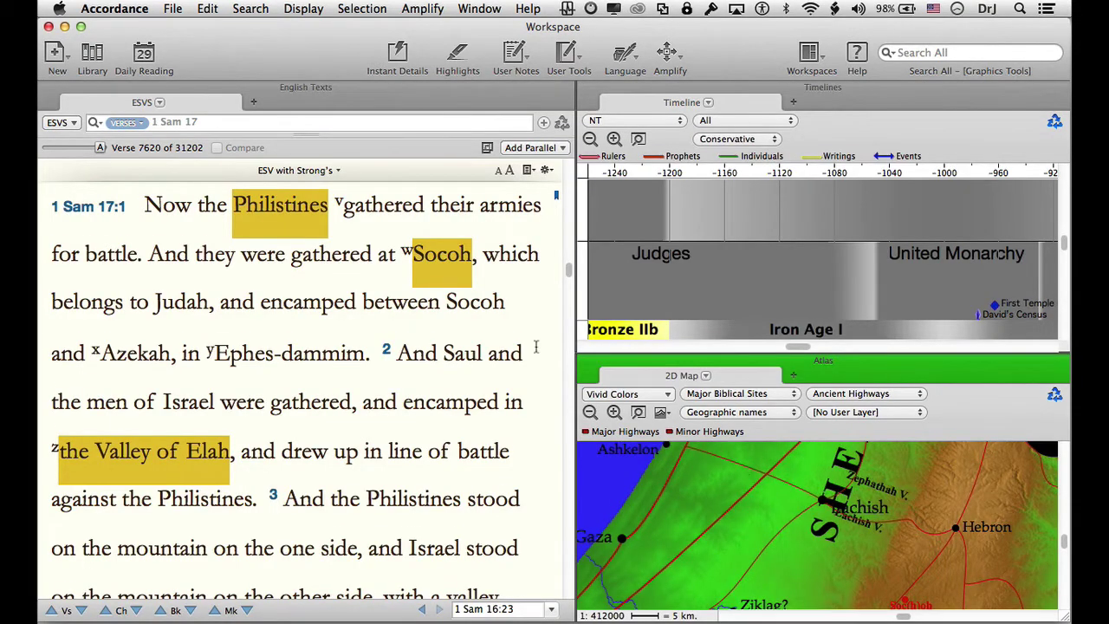
Step: Search all Graphics Tools for images of Goliath
{"action": "scroll", "coordinate": [536, 347], "scroll_direction": "down", "scroll_amount": 6}
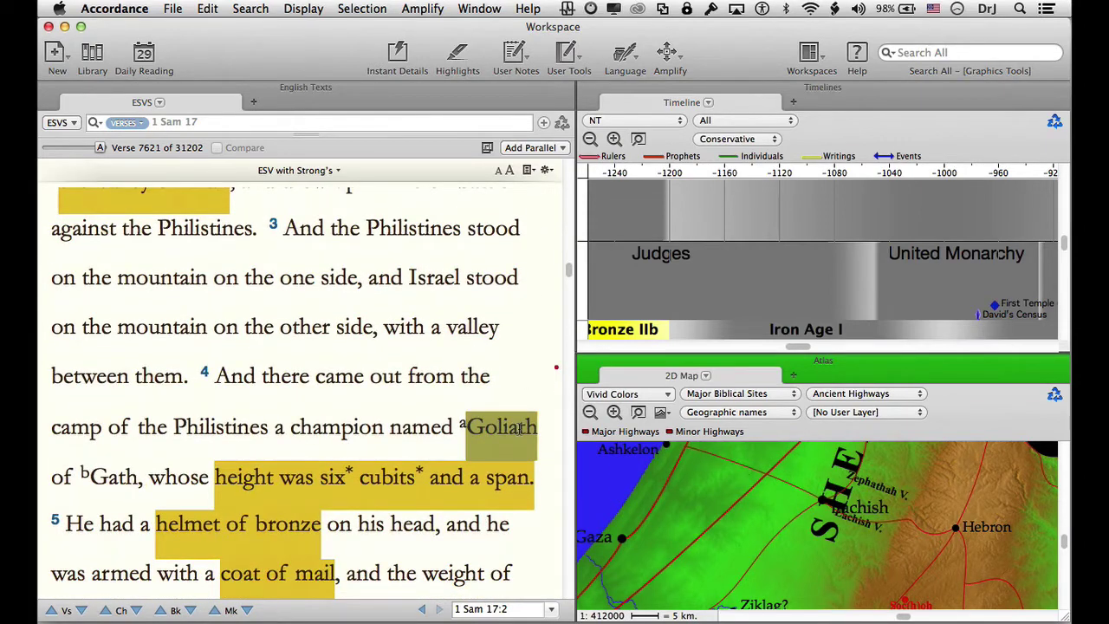
{"action": "left_click", "coordinate": [907, 52]}
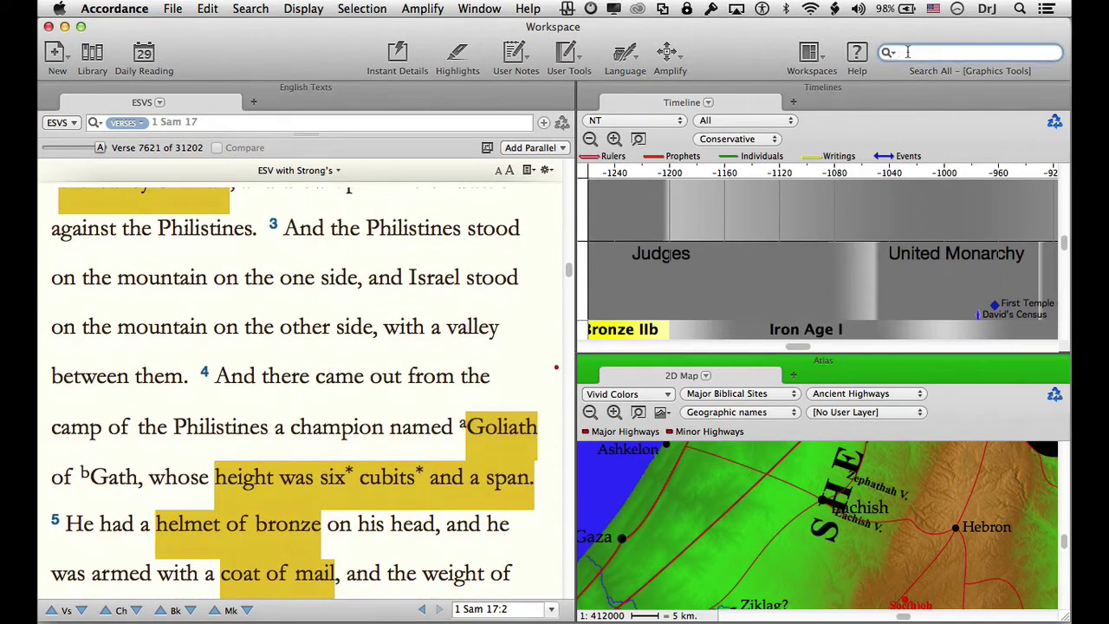
{"action": "type", "text": "Goliath"}
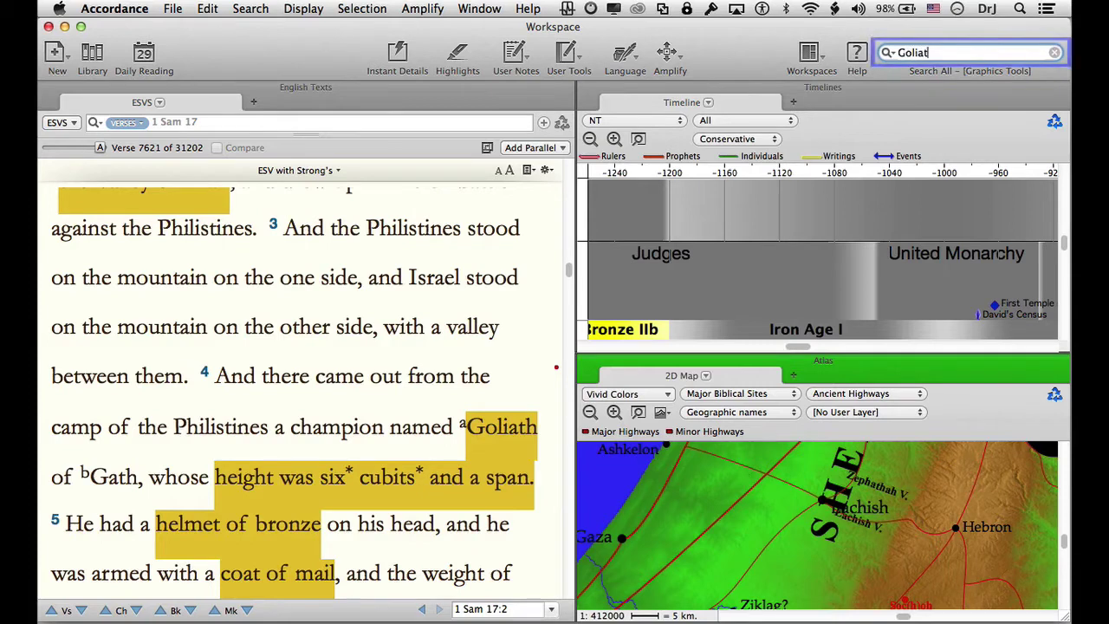
{"action": "left_click", "coordinate": [894, 54]}
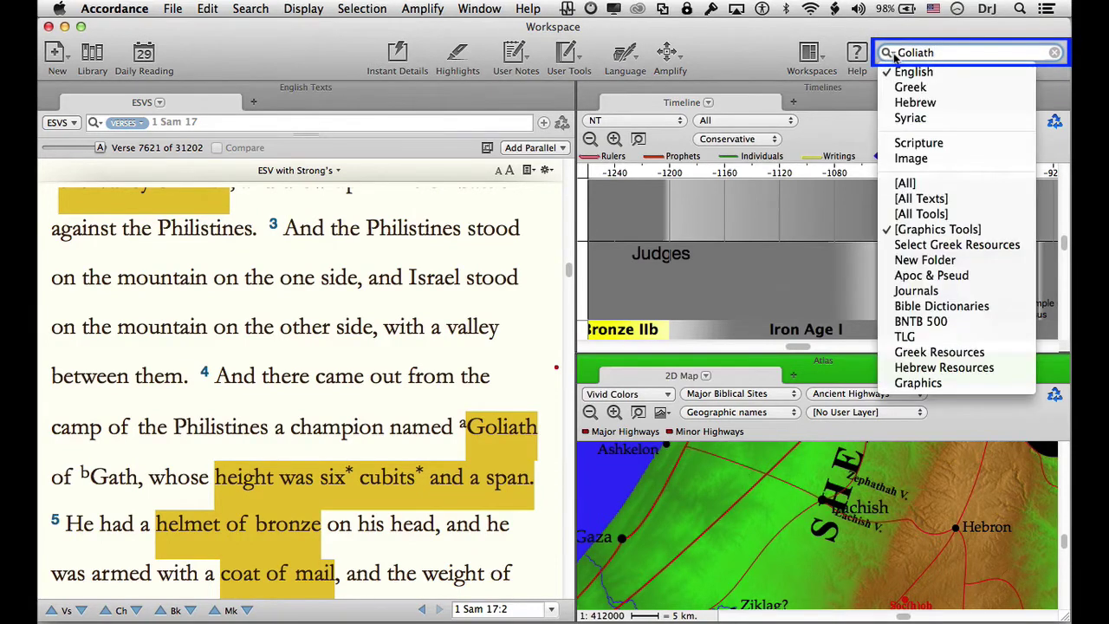
{"action": "left_click", "coordinate": [935, 231]}
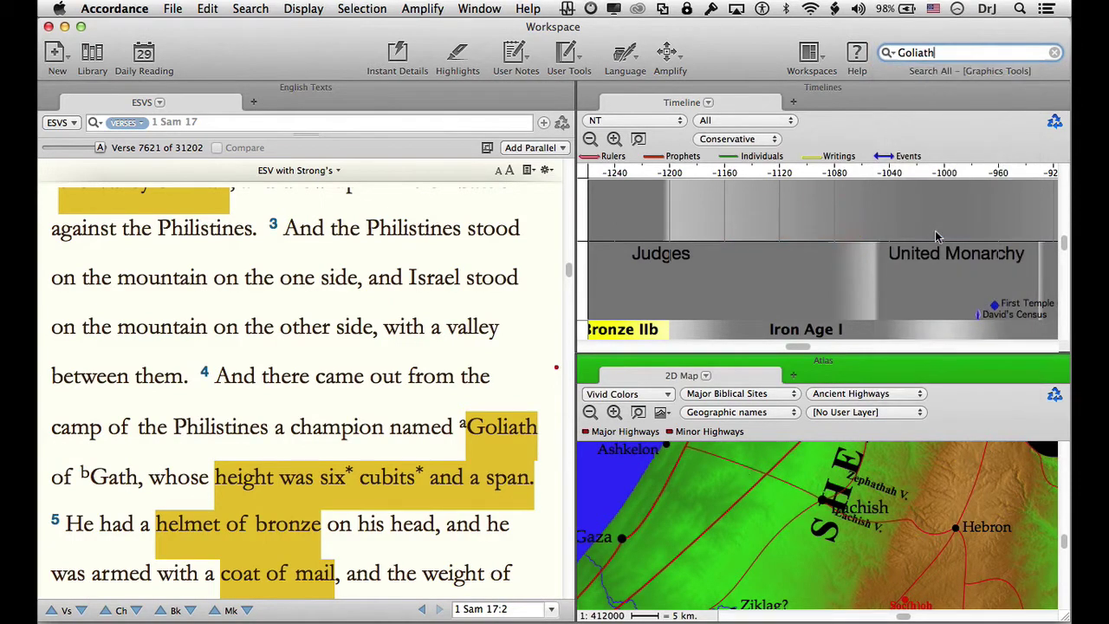
{"action": "type", "text": "Goliath"}
{"action": "key", "text": "Return"}
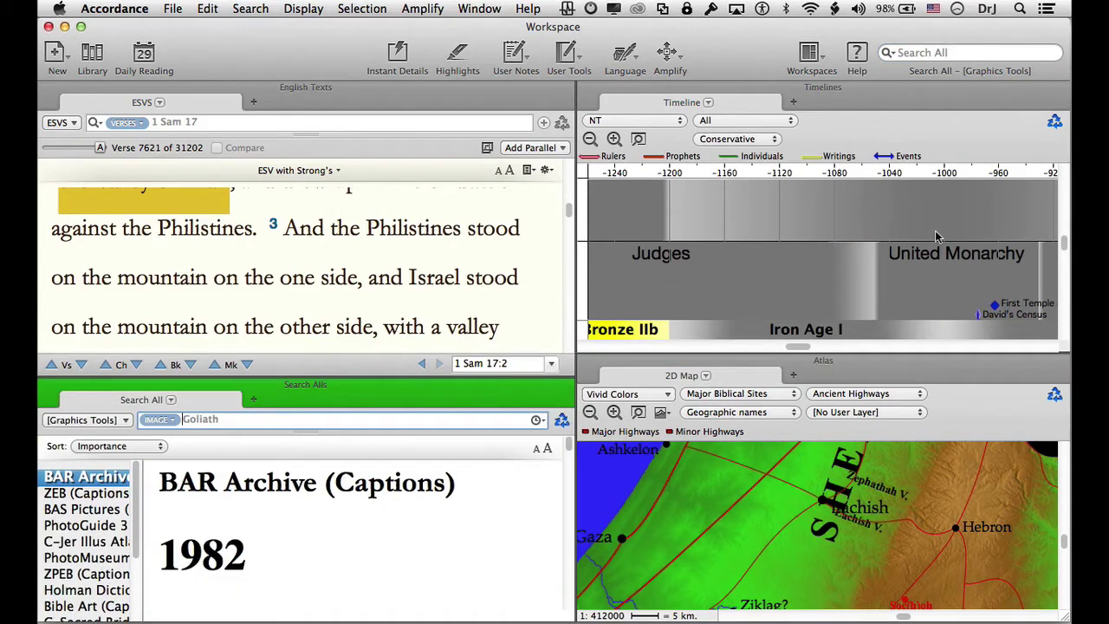
Step: Enlarge the search results, open the third Valley of Elah photo from PhotoGuide 3 in its own picture tab, and restore the workspace layout
{"action": "left_click", "coordinate": [563, 387]}
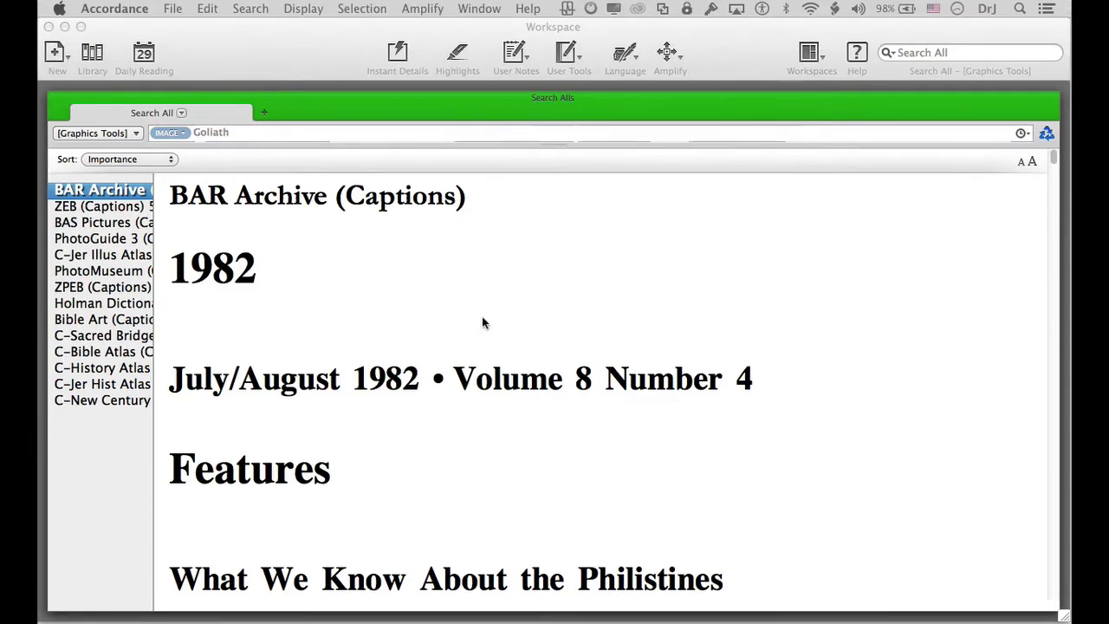
{"action": "left_click", "coordinate": [118, 242]}
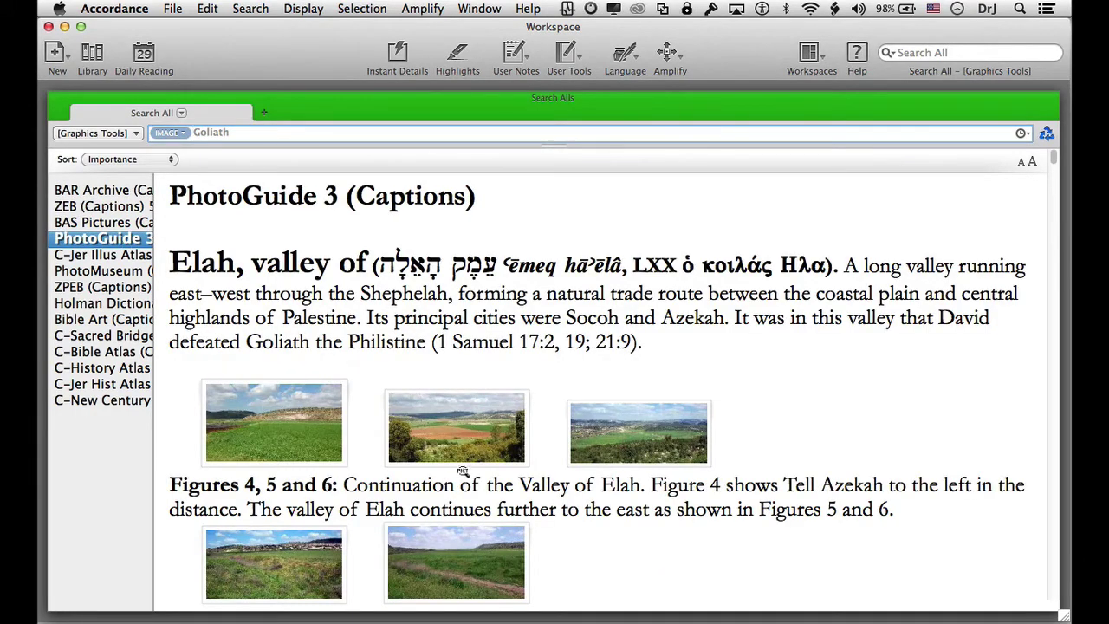
{"action": "scroll", "coordinate": [471, 473], "scroll_direction": "down", "scroll_amount": 3}
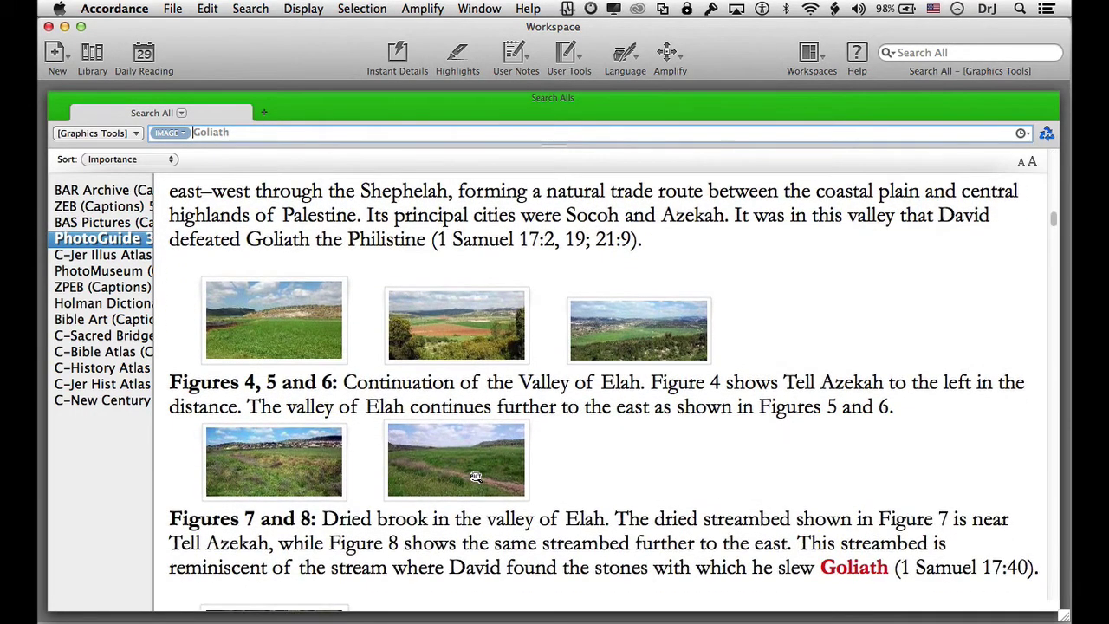
{"action": "left_click", "coordinate": [649, 339]}
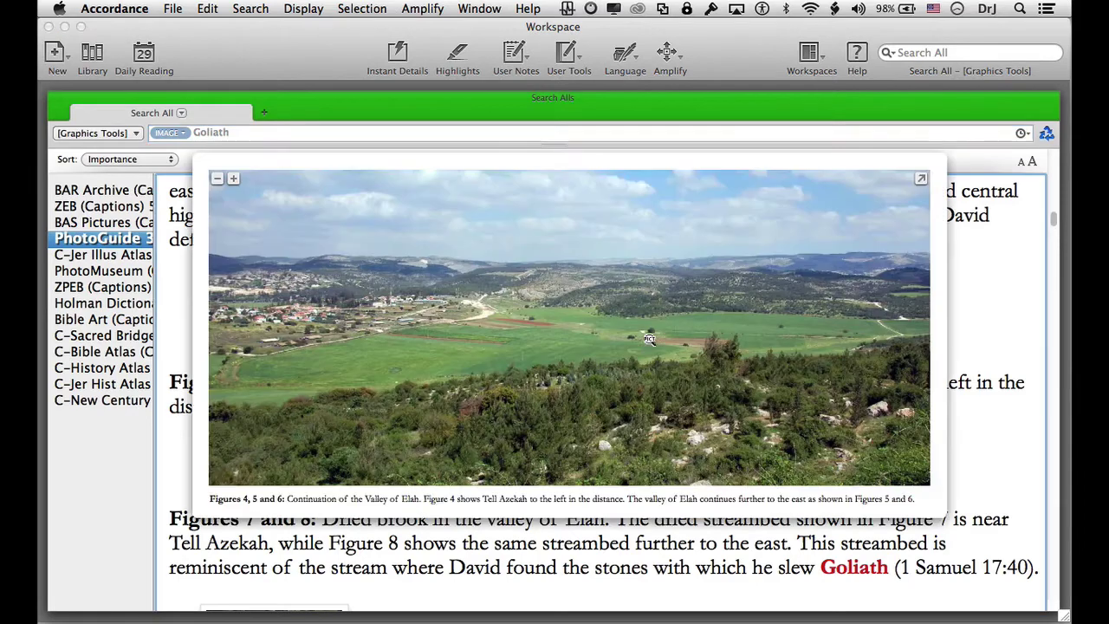
{"action": "mouse_move", "coordinate": [883, 223]}
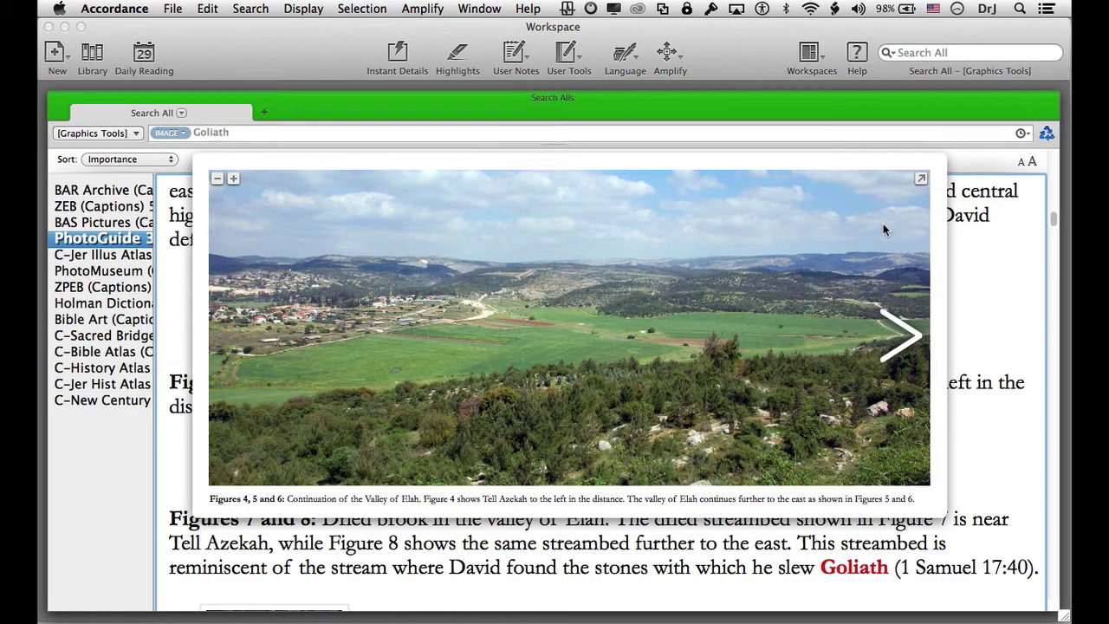
{"action": "left_click", "coordinate": [921, 178]}
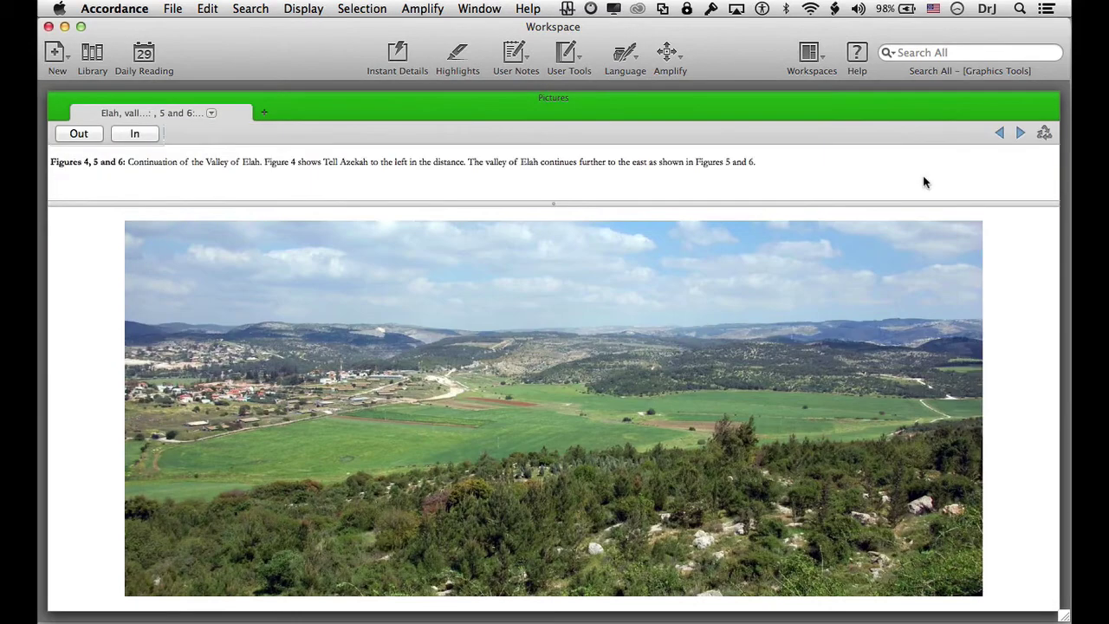
{"action": "left_click", "coordinate": [1048, 100]}
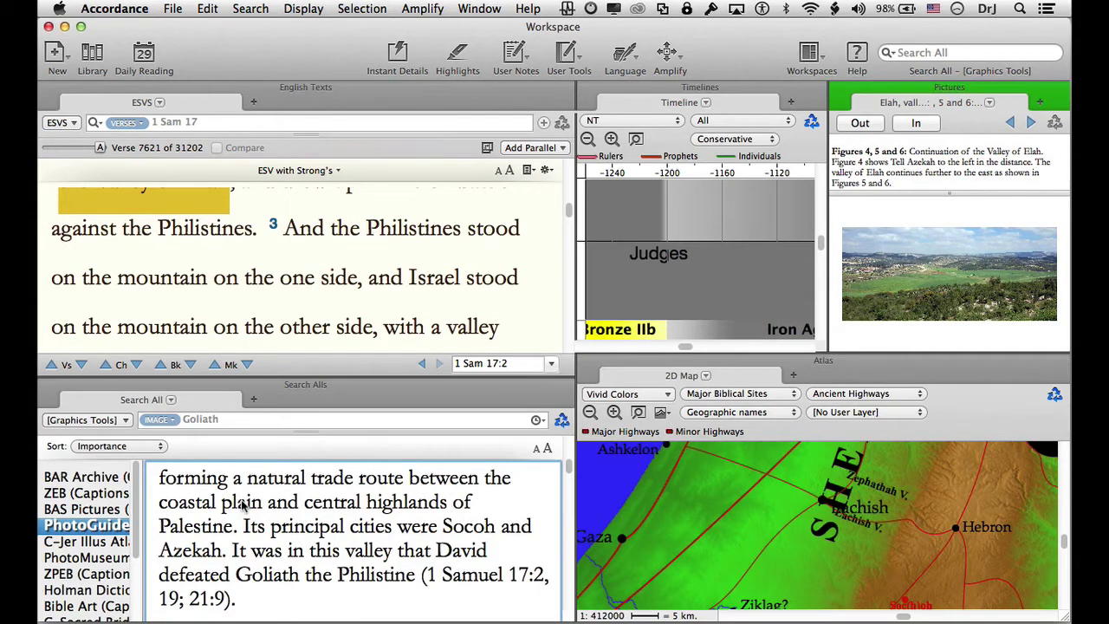
Step: Find the Warrior Vase from Mycenae in the PhotoMuseum article on the Philistines and open its picture in a tab
{"action": "left_click", "coordinate": [100, 558]}
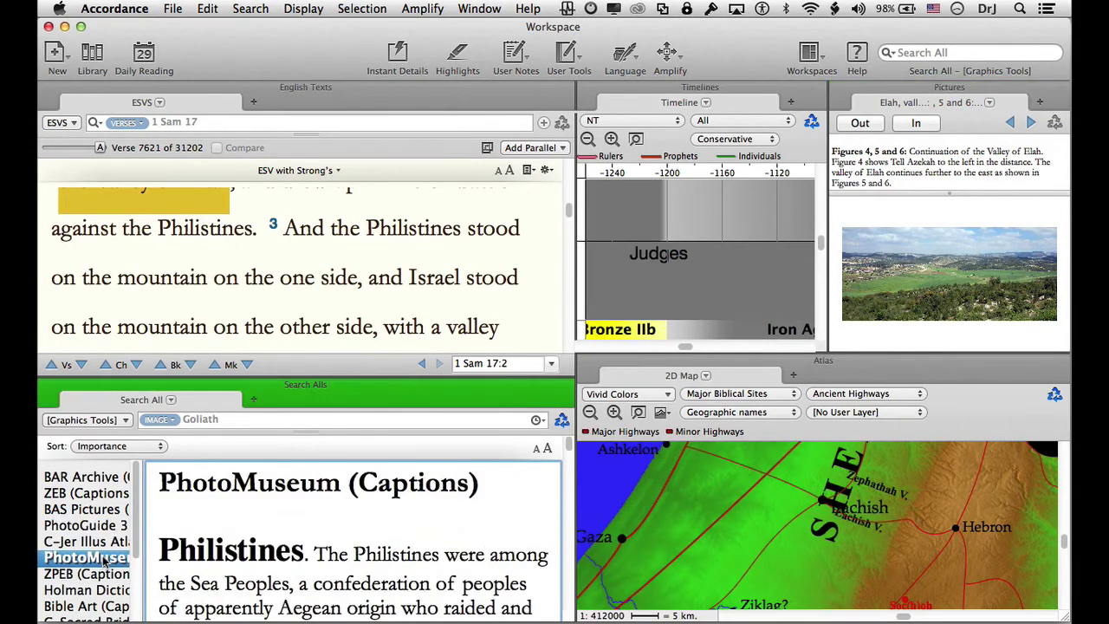
{"action": "scroll", "coordinate": [366, 513], "scroll_direction": "down", "scroll_amount": 10}
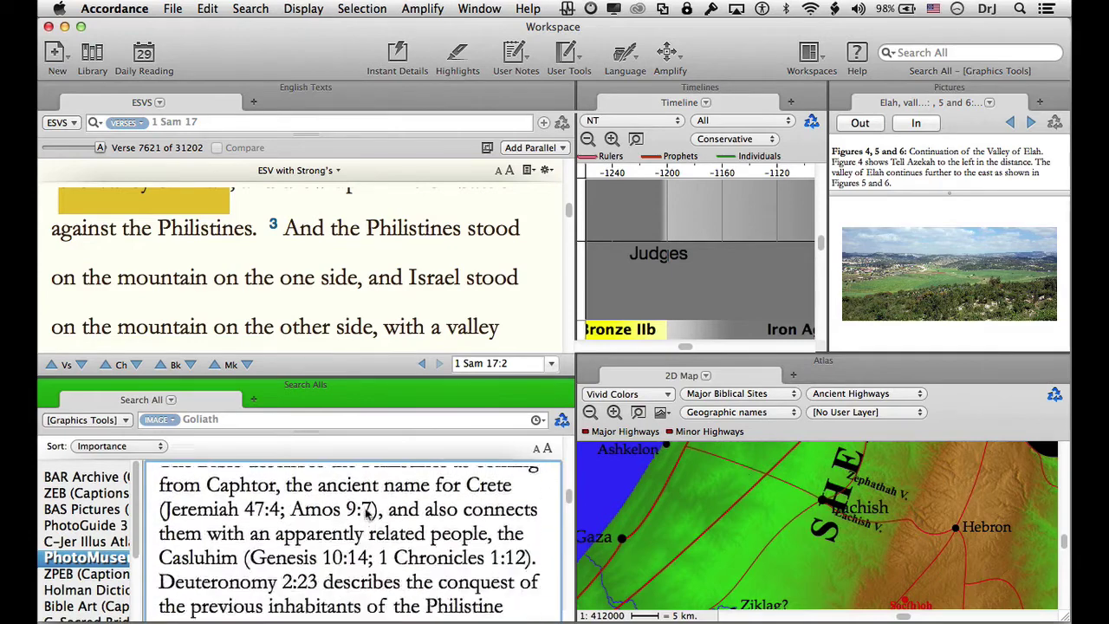
{"action": "scroll", "coordinate": [366, 514], "scroll_direction": "down", "scroll_amount": 10}
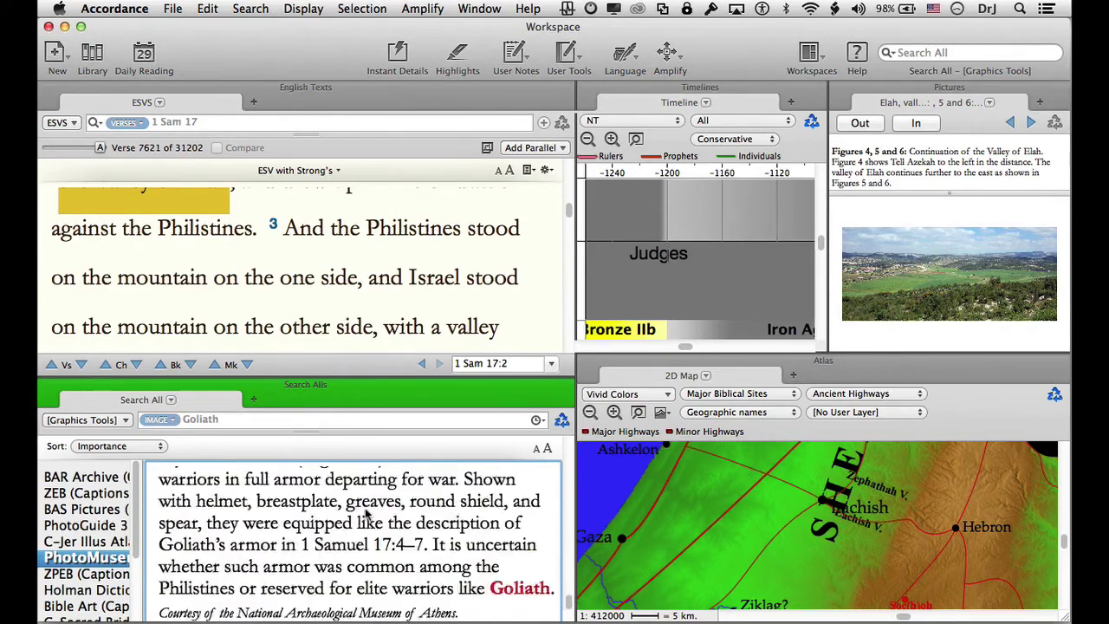
{"action": "scroll", "coordinate": [365, 514], "scroll_direction": "up", "scroll_amount": 5}
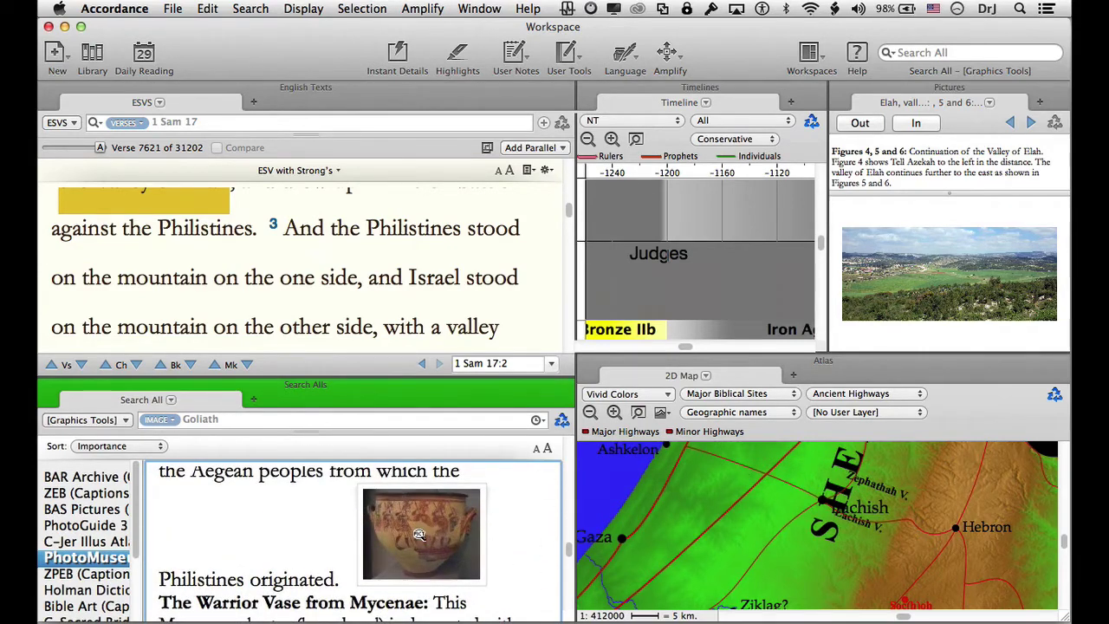
{"action": "left_click", "coordinate": [419, 533]}
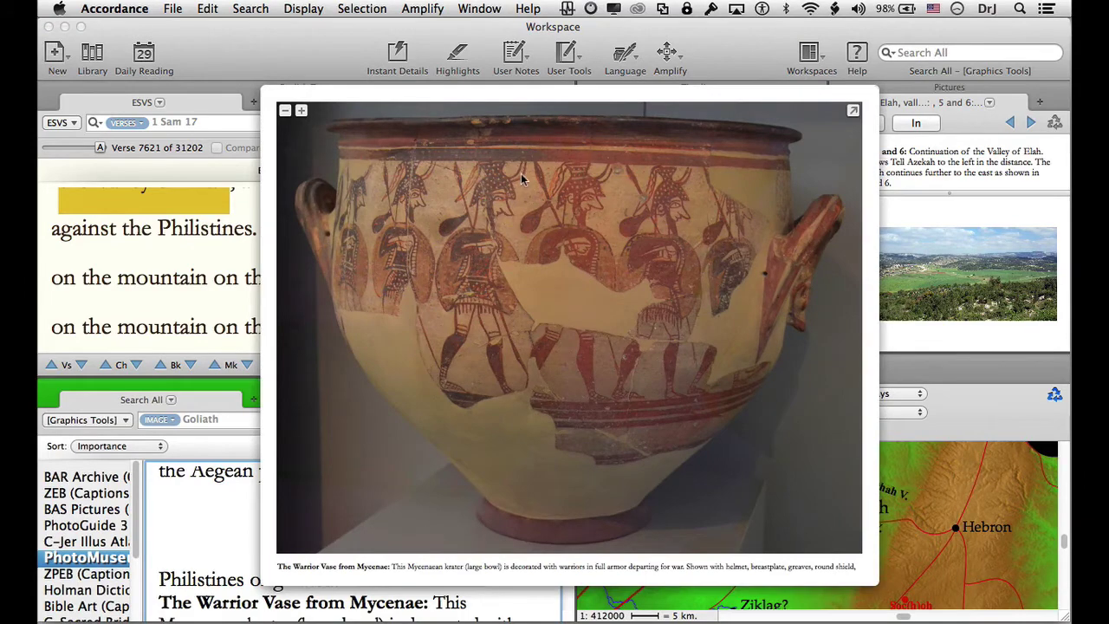
{"action": "left_click", "coordinate": [854, 111]}
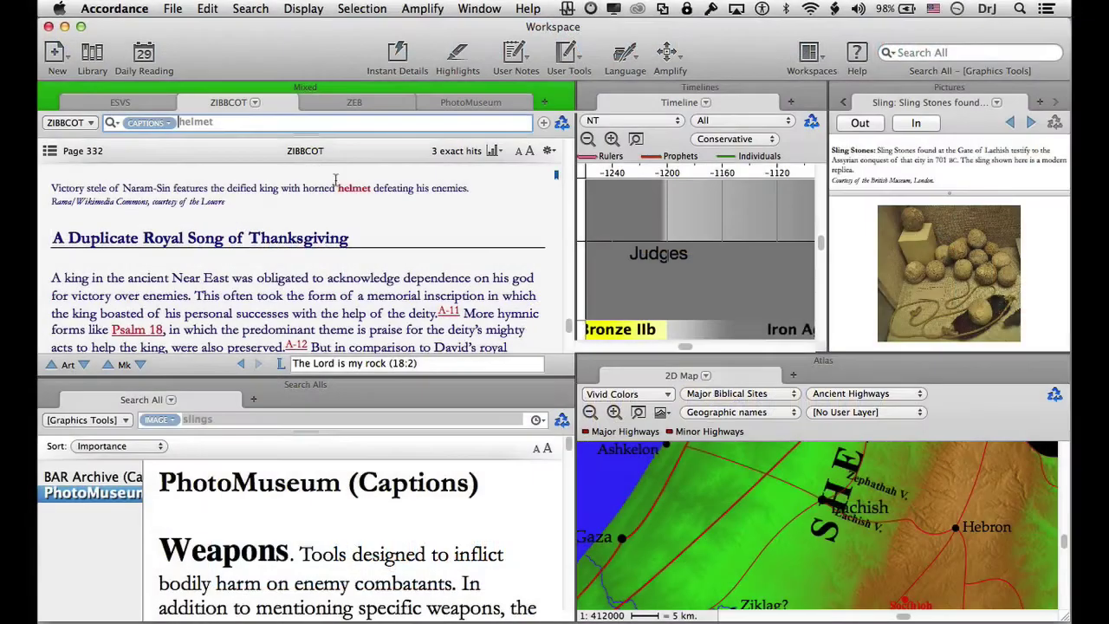
Step: View the helmet picture in ZEB and the sling stones in PhotoMuseum, and close the Search All zone
{"action": "left_click", "coordinate": [372, 103]}
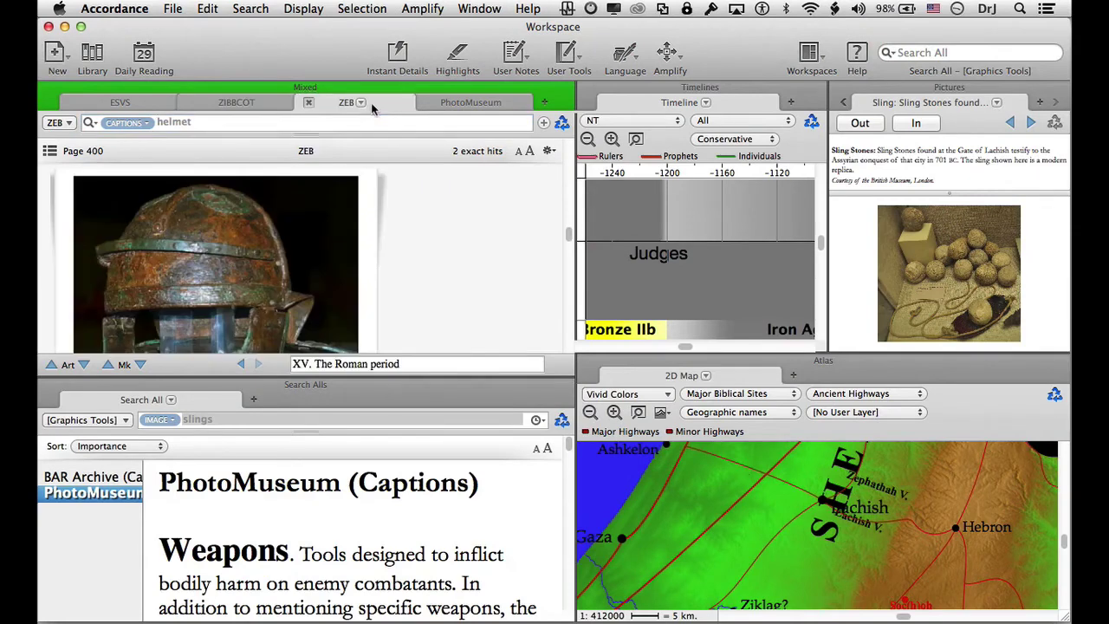
{"action": "left_click", "coordinate": [468, 103]}
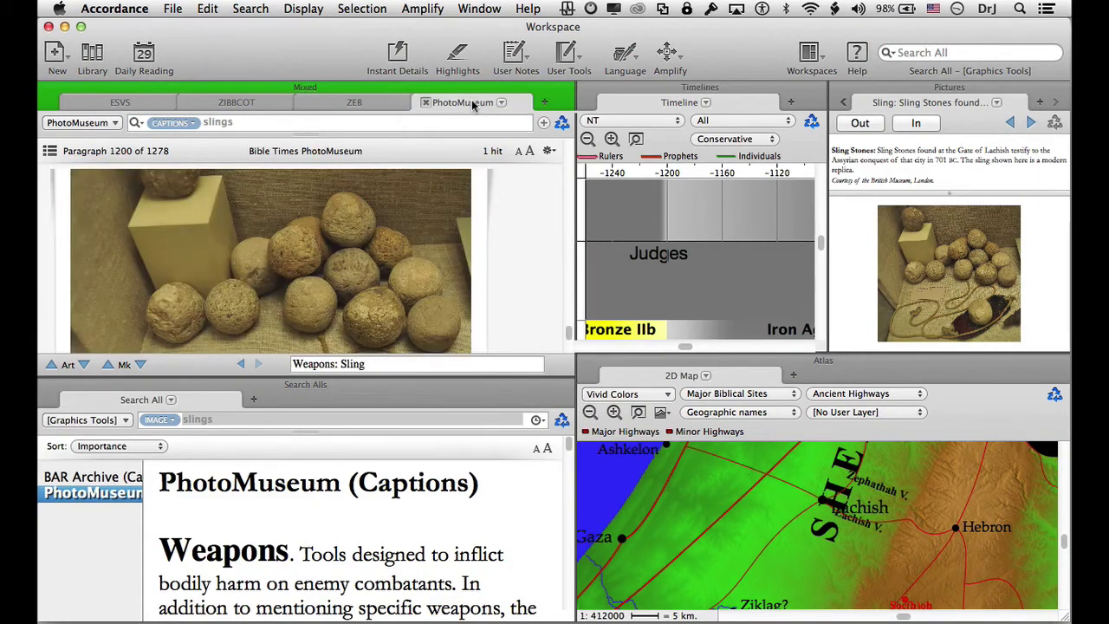
{"action": "left_click", "coordinate": [49, 388]}
{"action": "left_click", "coordinate": [49, 388]}
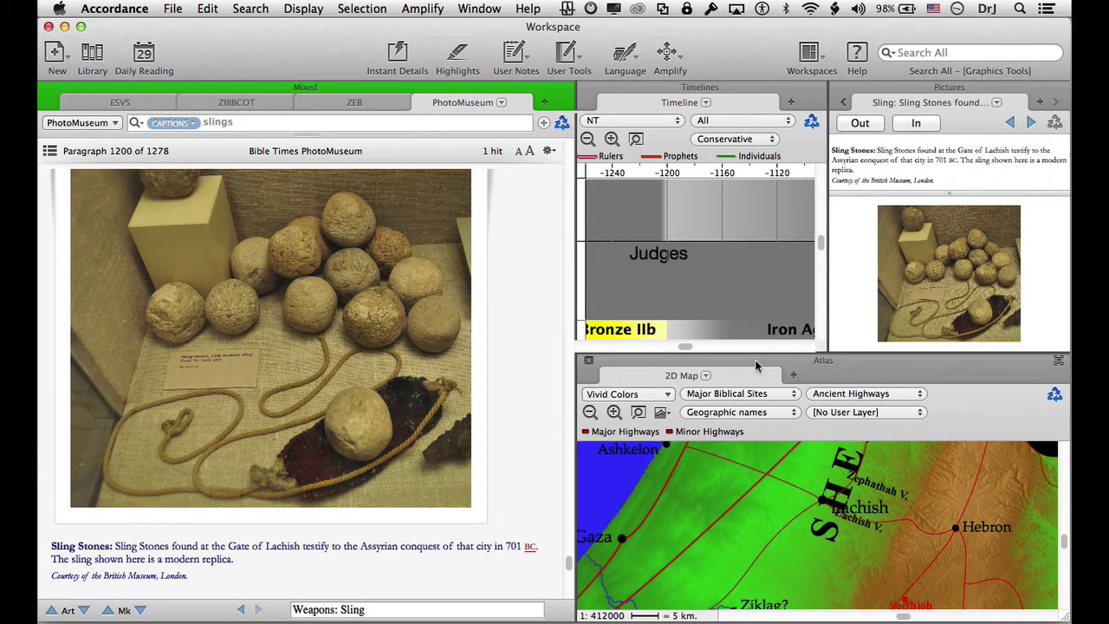
Step: Move the 2D Map and the Timeline into the zone holding the Bible text and reference tools, and list that zone's hidden tabs
{"action": "left_click_drag", "start_coordinate": [755, 360], "coordinate": [427, 104]}
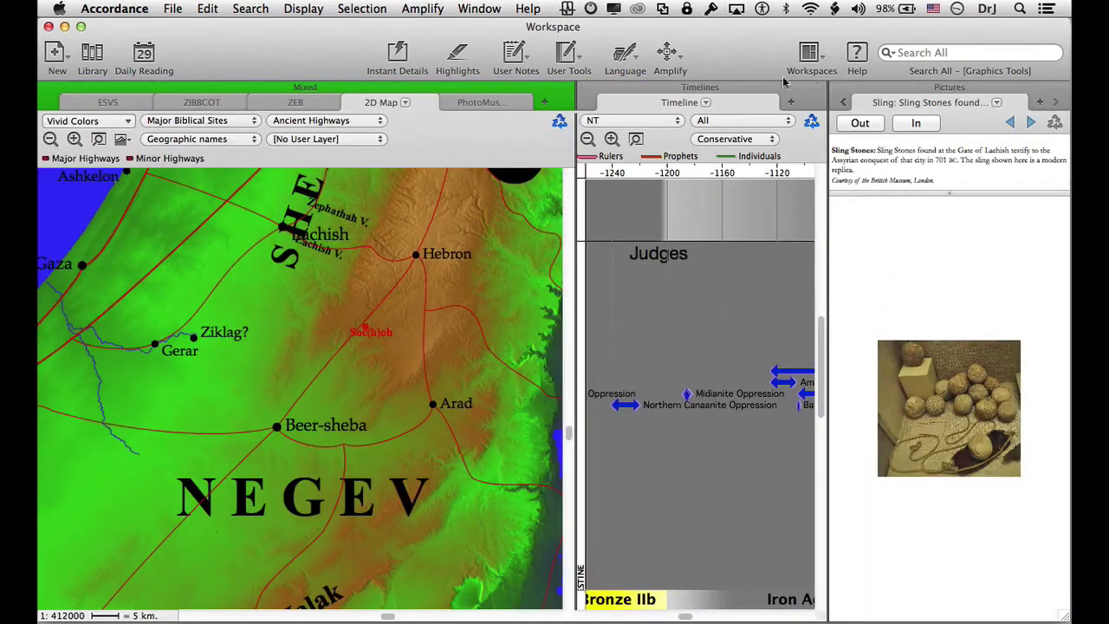
{"action": "left_click_drag", "start_coordinate": [790, 97], "coordinate": [529, 108]}
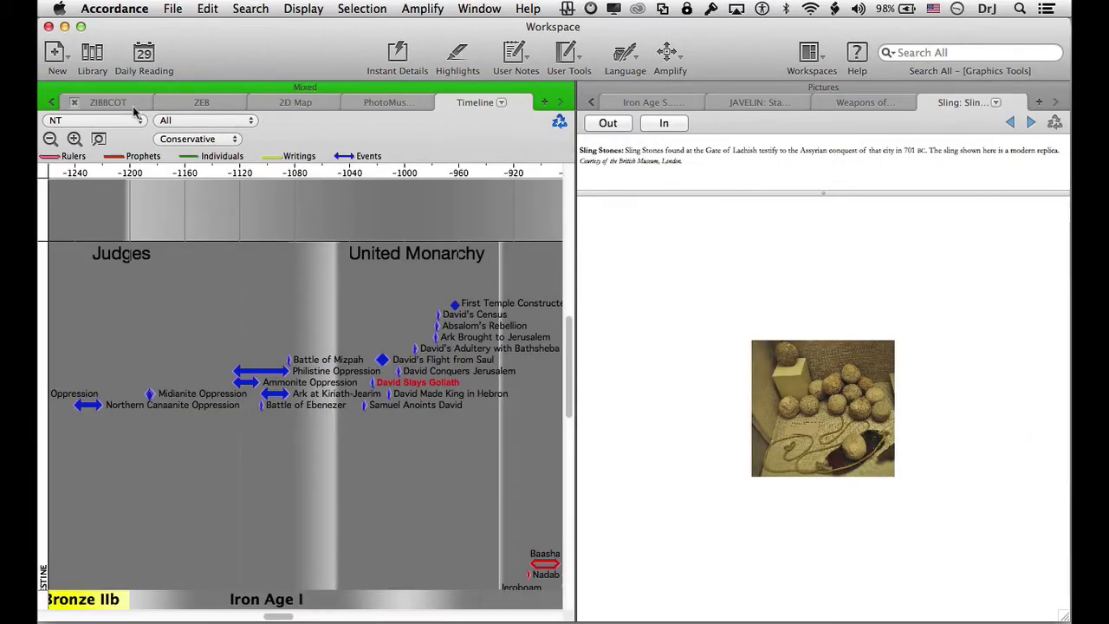
{"action": "left_click", "coordinate": [51, 105]}
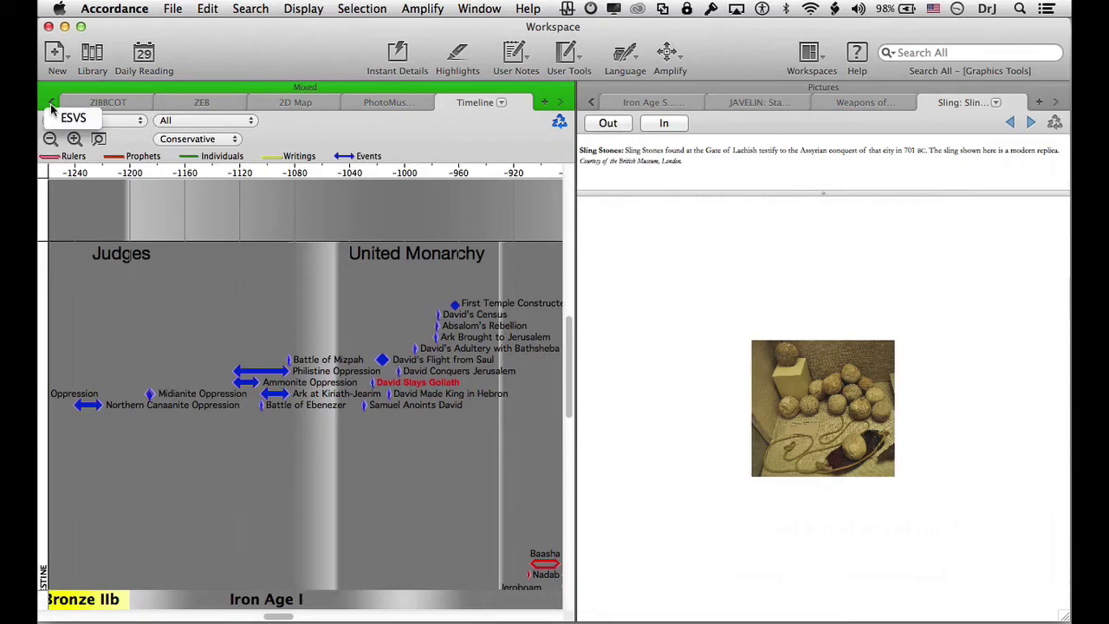
Step: Run the workspace as a slide show, advance through the slides from the Bible text to PhotoMuseum, and jump back to the ESVS slide
{"action": "left_click", "coordinate": [474, 8]}
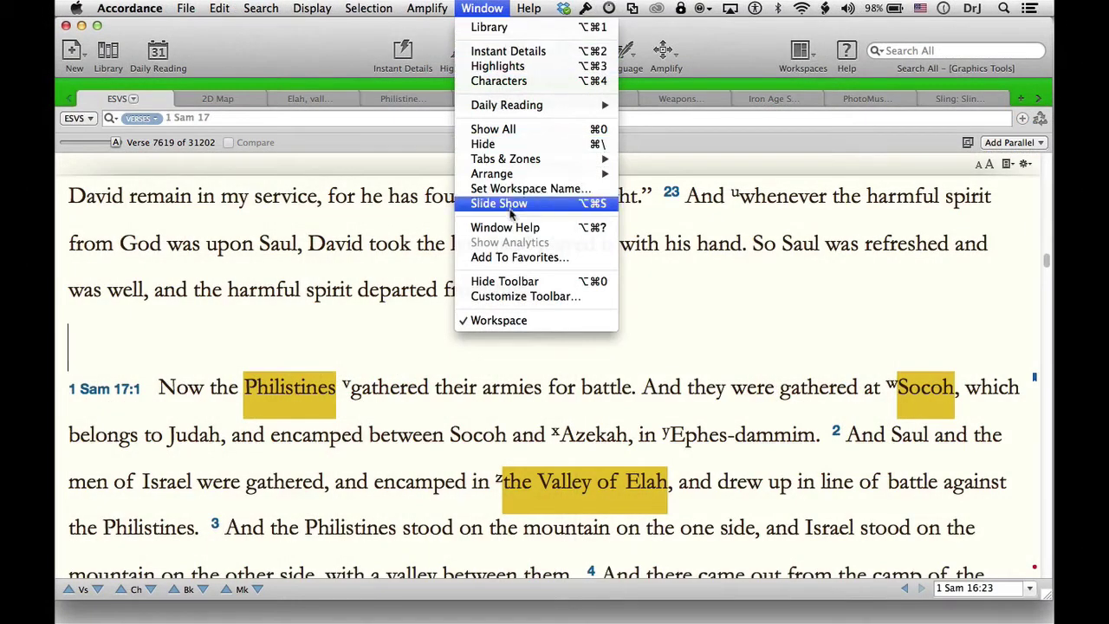
{"action": "left_click", "coordinate": [512, 212]}
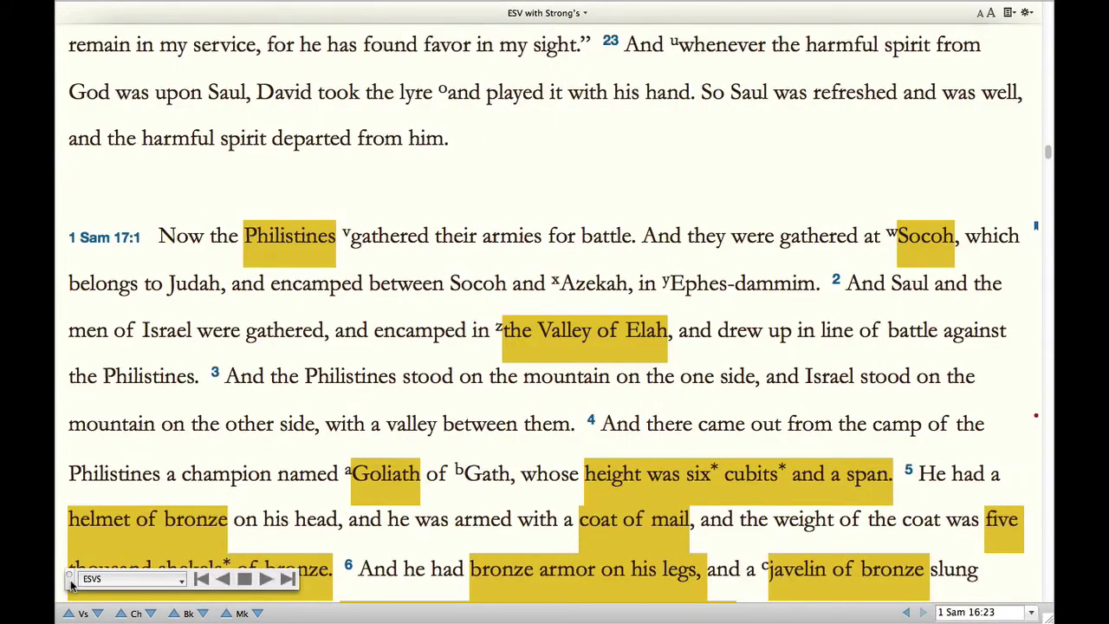
{"action": "left_click", "coordinate": [266, 580]}
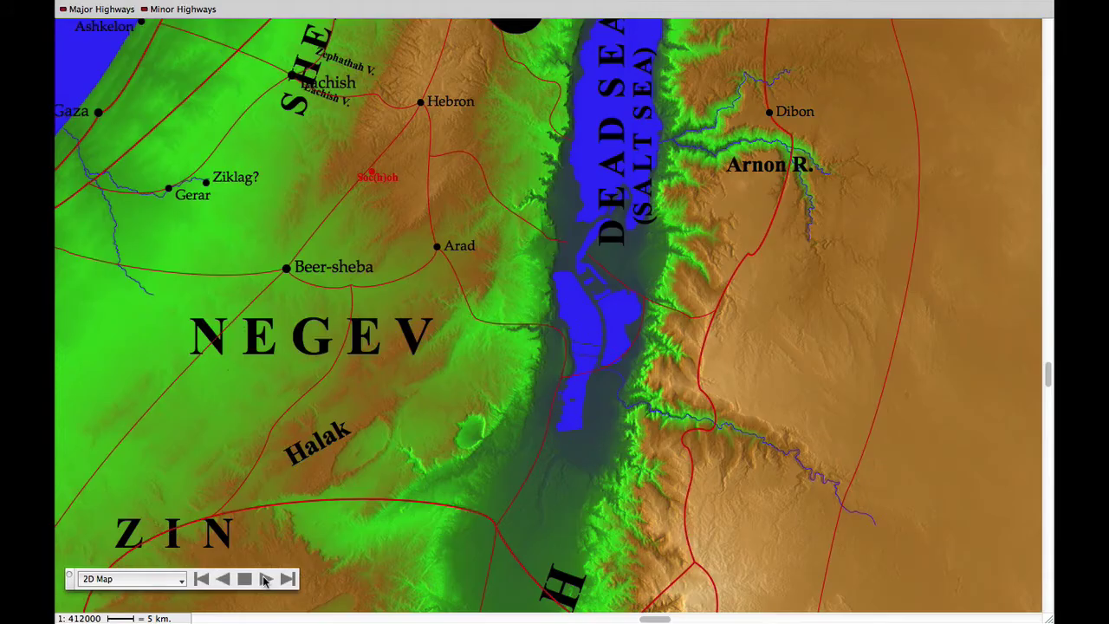
{"action": "left_click", "coordinate": [266, 580]}
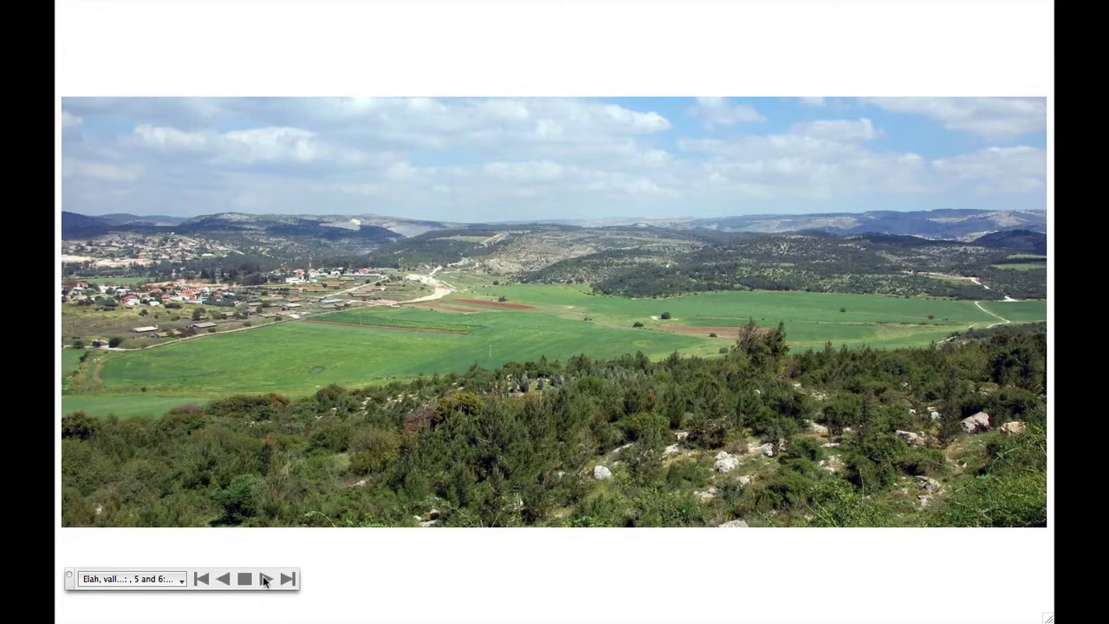
{"action": "left_click", "coordinate": [266, 580]}
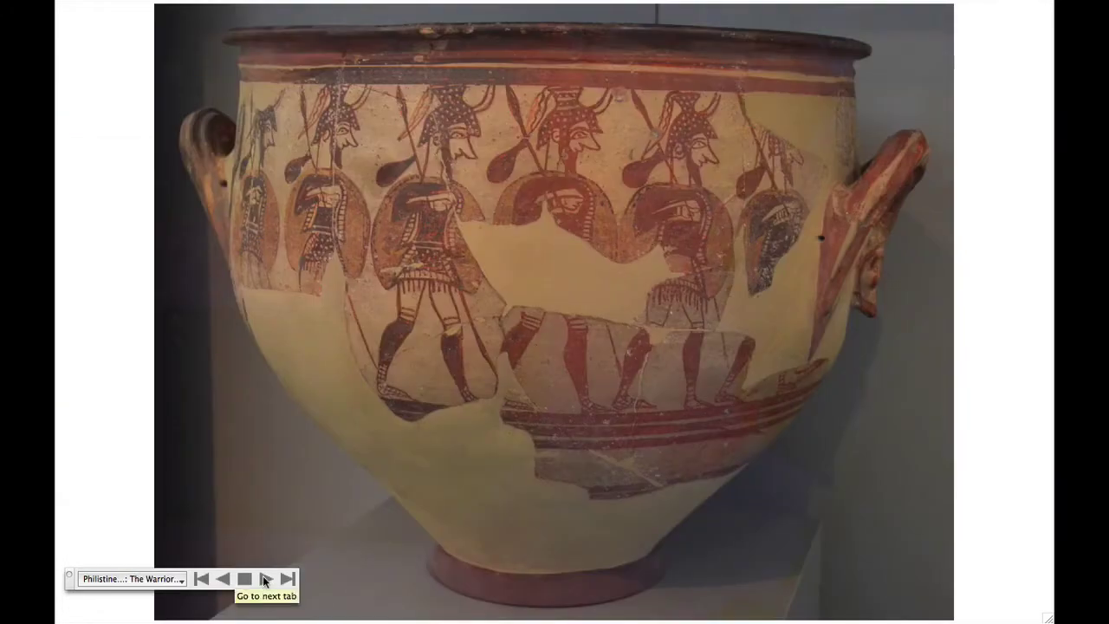
{"action": "left_click", "coordinate": [266, 580]}
{"action": "left_click", "coordinate": [266, 579]}
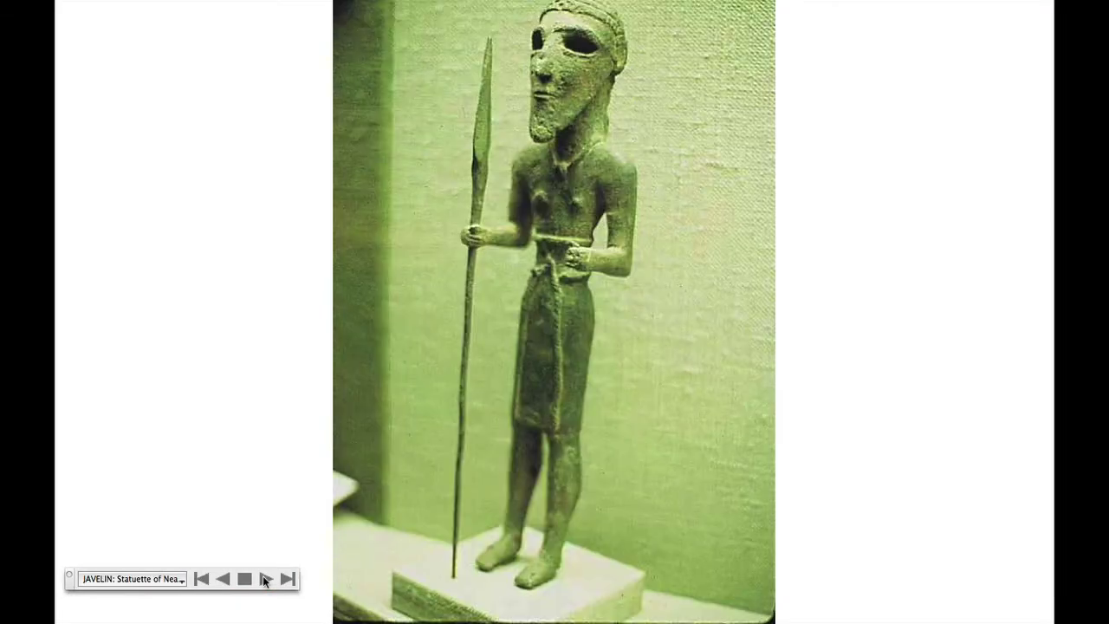
{"action": "left_click", "coordinate": [265, 579]}
{"action": "left_click", "coordinate": [266, 580]}
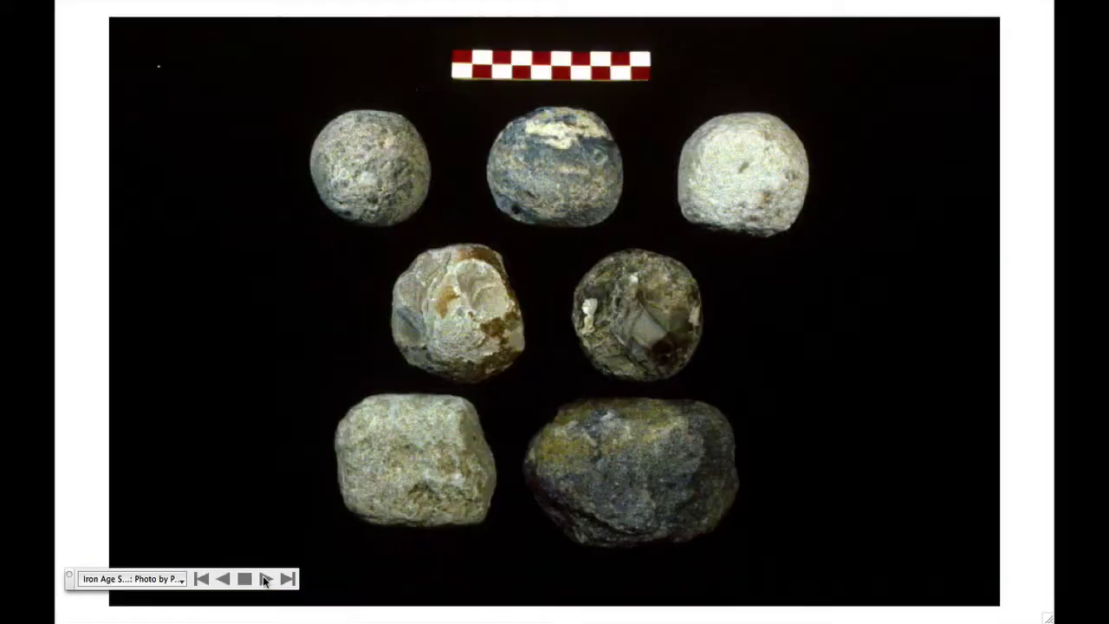
{"action": "left_click", "coordinate": [266, 580]}
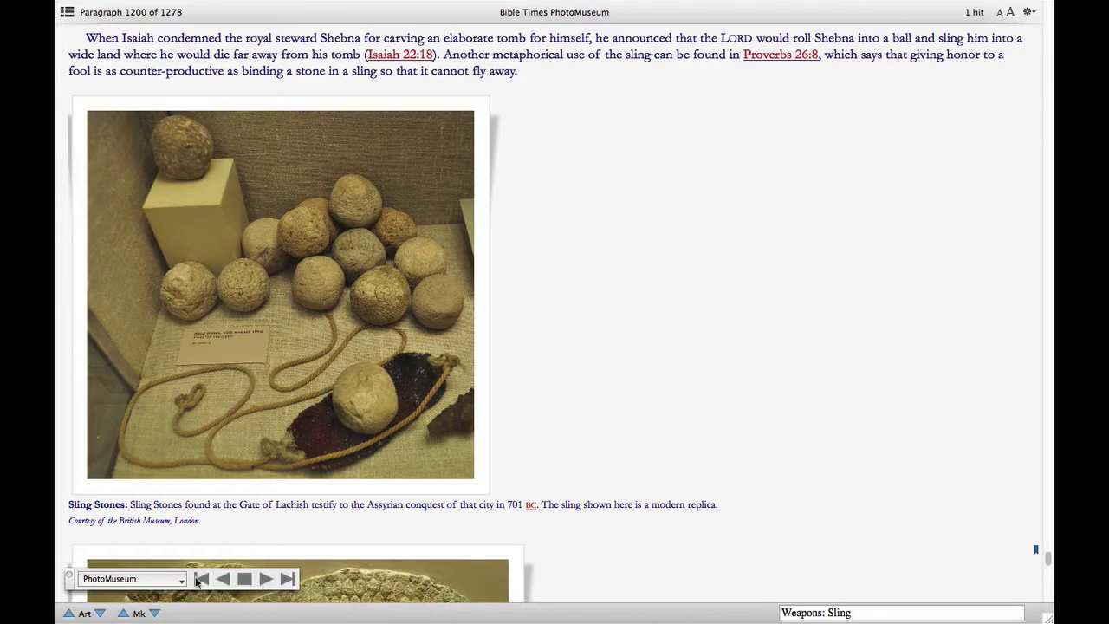
{"action": "left_click", "coordinate": [169, 579]}
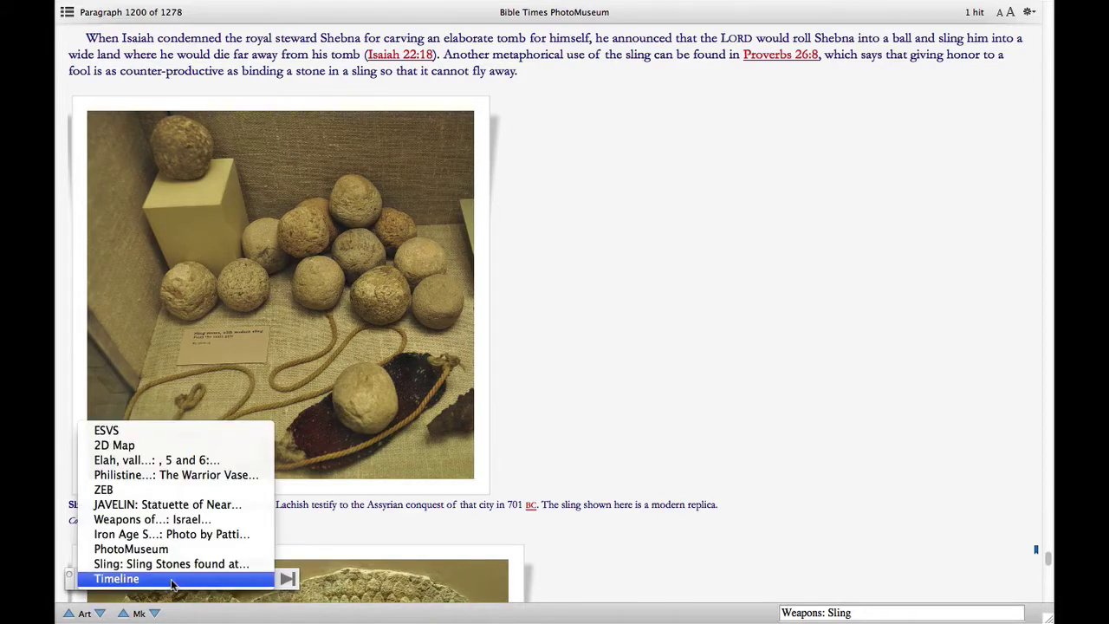
{"action": "left_click", "coordinate": [178, 429]}
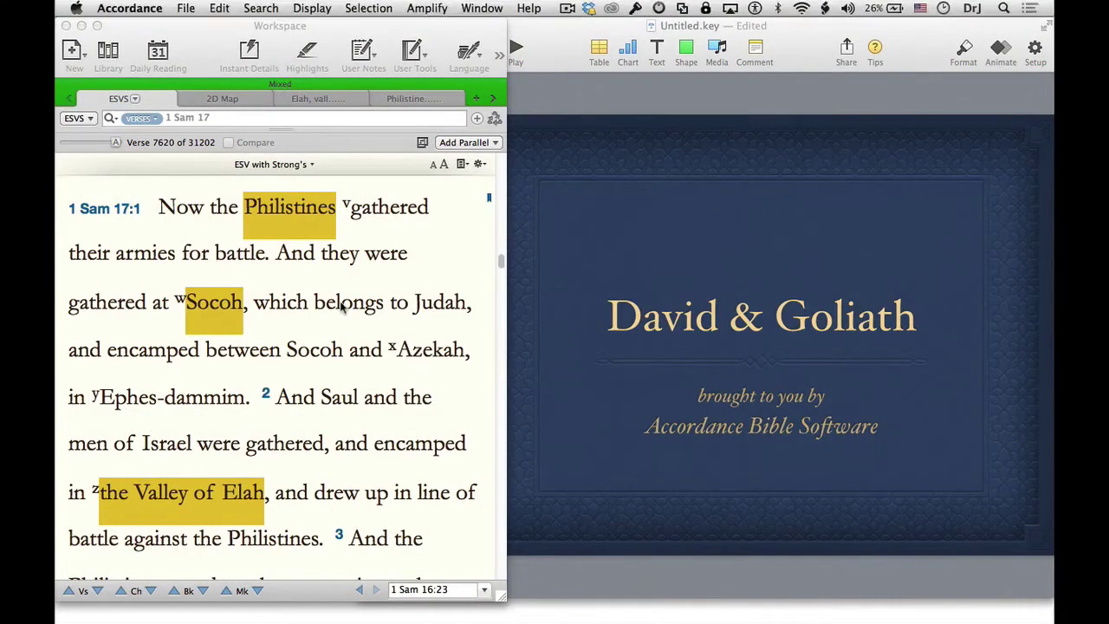
Step: Copy 1 Samuel 17:1–2 from the ESVS text as a citation
{"action": "left_click", "coordinate": [340, 304]}
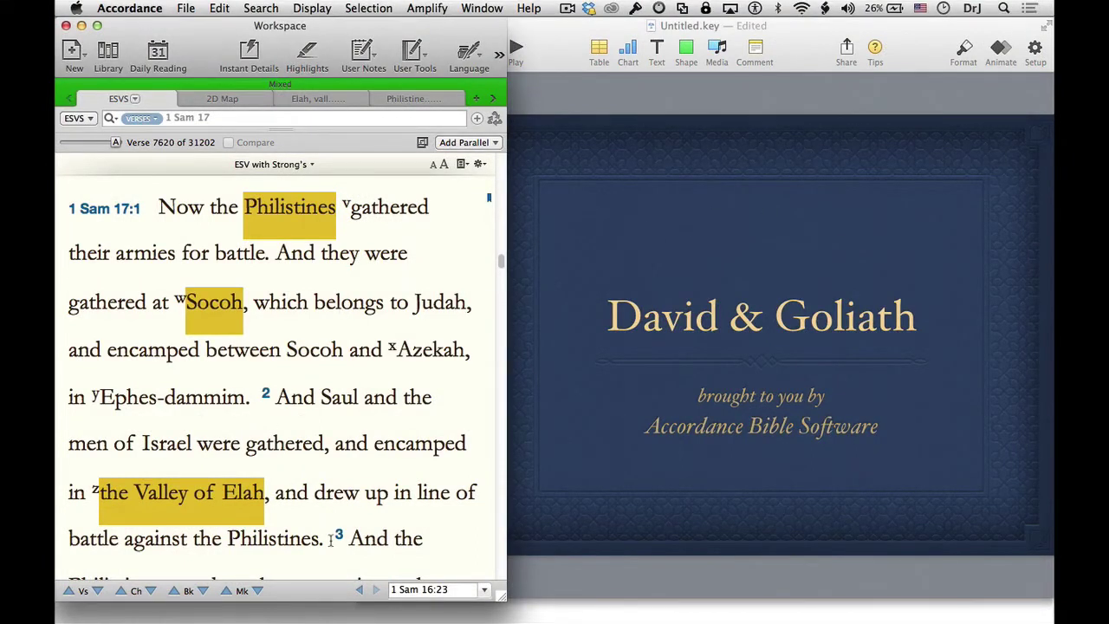
{"action": "left_click_drag", "start_coordinate": [329, 538], "coordinate": [70, 213]}
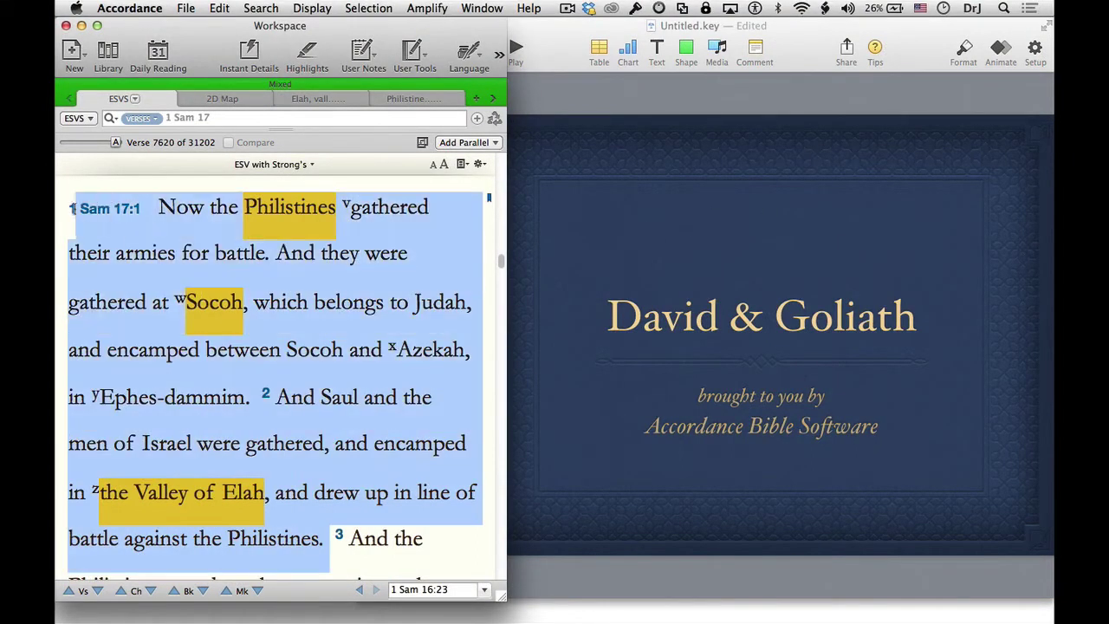
{"action": "right_click", "coordinate": [152, 228]}
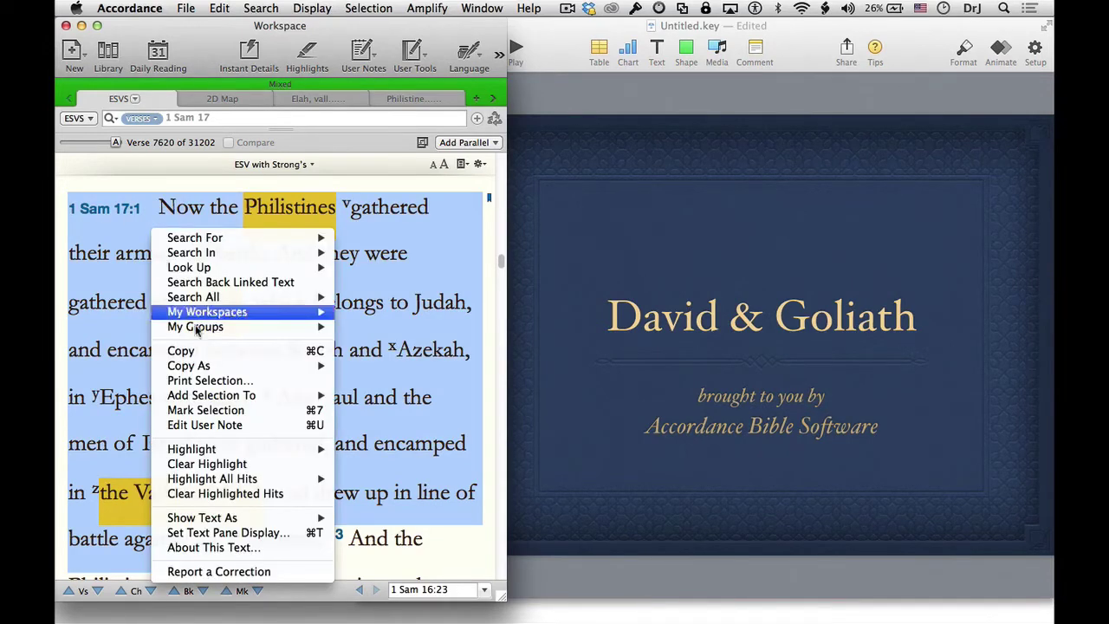
{"action": "mouse_move", "coordinate": [286, 365]}
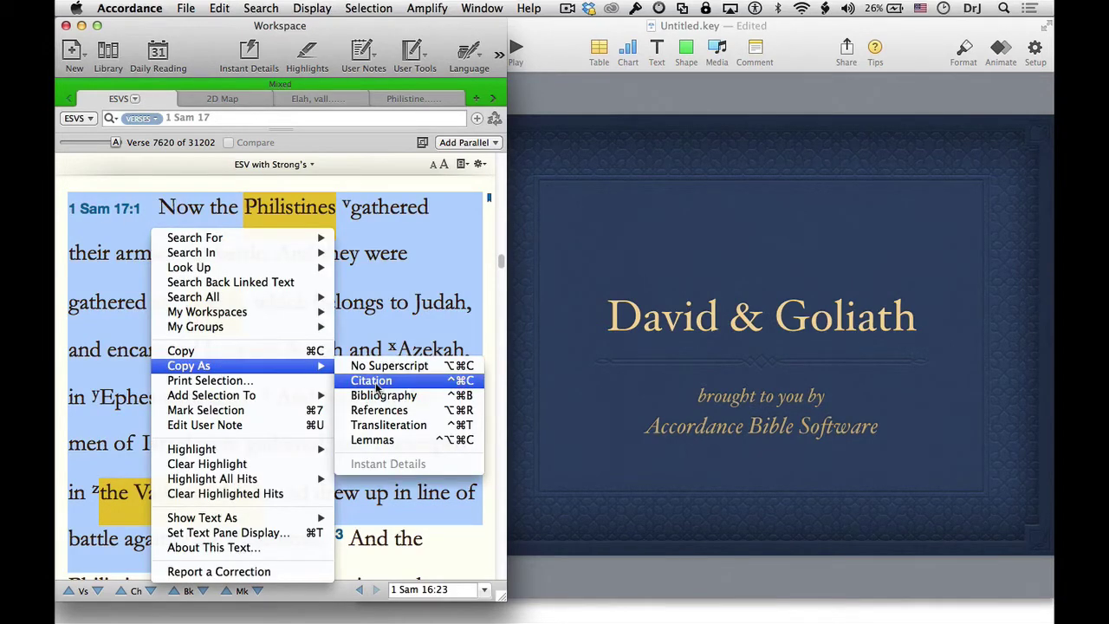
{"action": "left_click", "coordinate": [375, 385]}
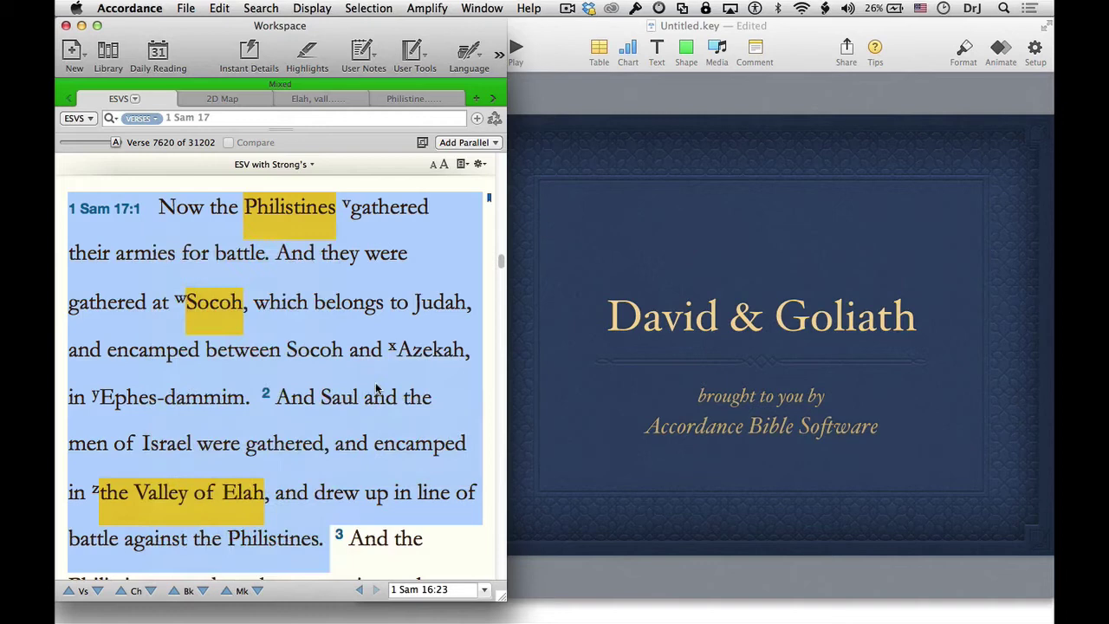
Step: Switch to Keynote, paste the citation on slide 2, narrow its text box and place it at about x 30 pt, y 238 pt
{"action": "left_click", "coordinate": [631, 379]}
{"action": "left_click", "coordinate": [417, 185]}
{"action": "key", "text": "super+v"}
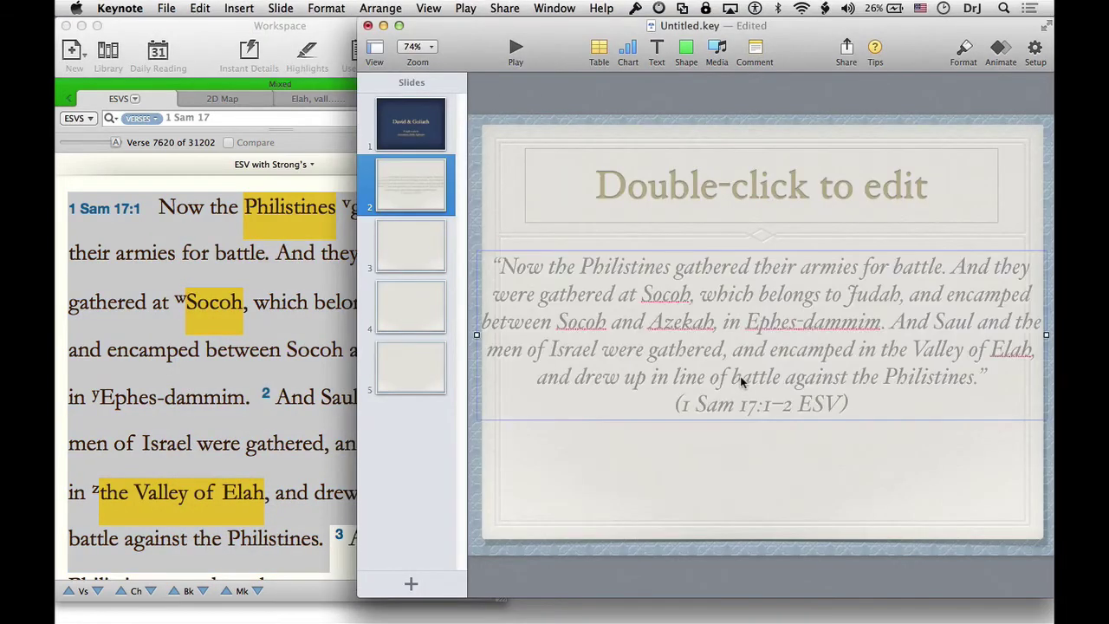
{"action": "left_click_drag", "start_coordinate": [475, 334], "coordinate": [524, 335]}
{"action": "left_click_drag", "start_coordinate": [685, 345], "coordinate": [649, 341]}
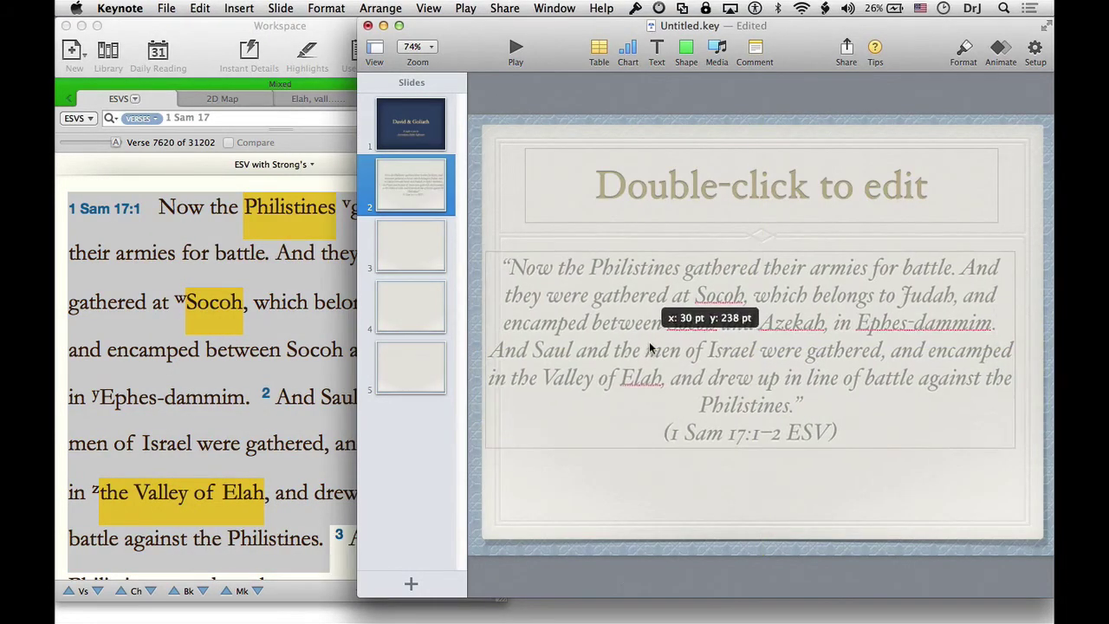
Step: Return to Accordance and copy the 2D Map area around Soc(h)oh, from Gerar and Ziklag across to Arad, as a picture
{"action": "left_click", "coordinate": [208, 233]}
{"action": "left_click", "coordinate": [215, 99]}
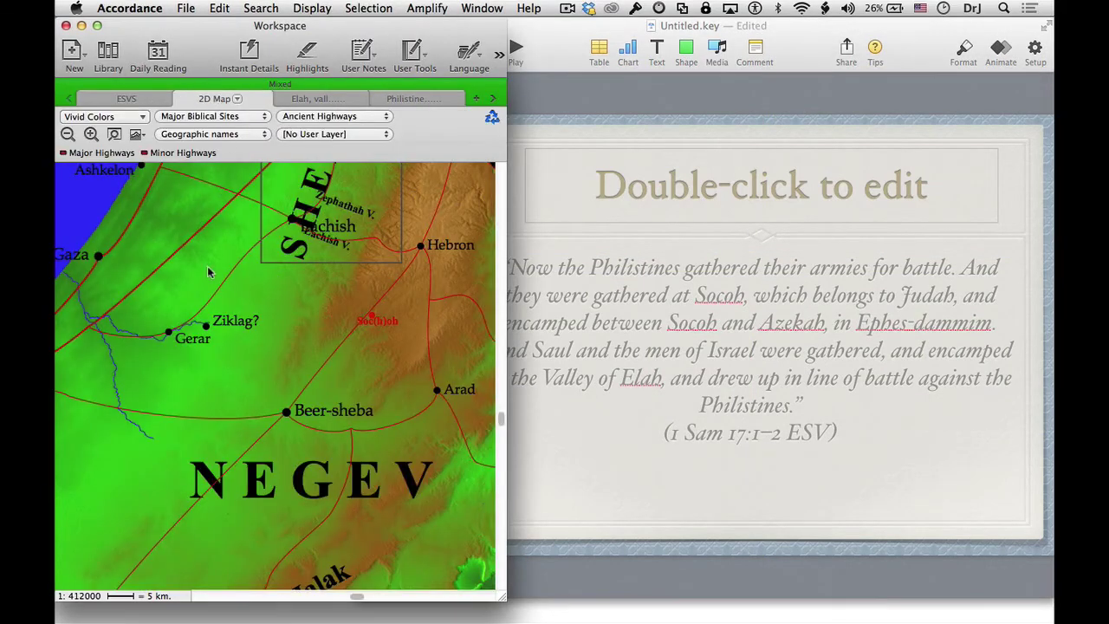
{"action": "left_click_drag", "start_coordinate": [164, 279], "coordinate": [488, 436]}
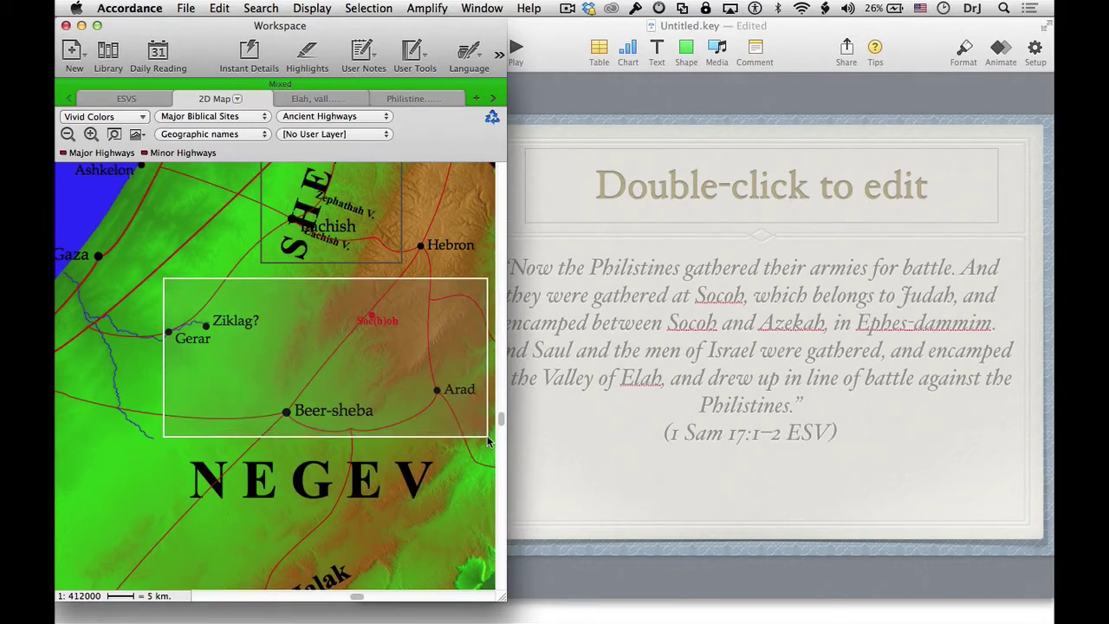
{"action": "left_click", "coordinate": [382, 334], "text": "ctrl"}
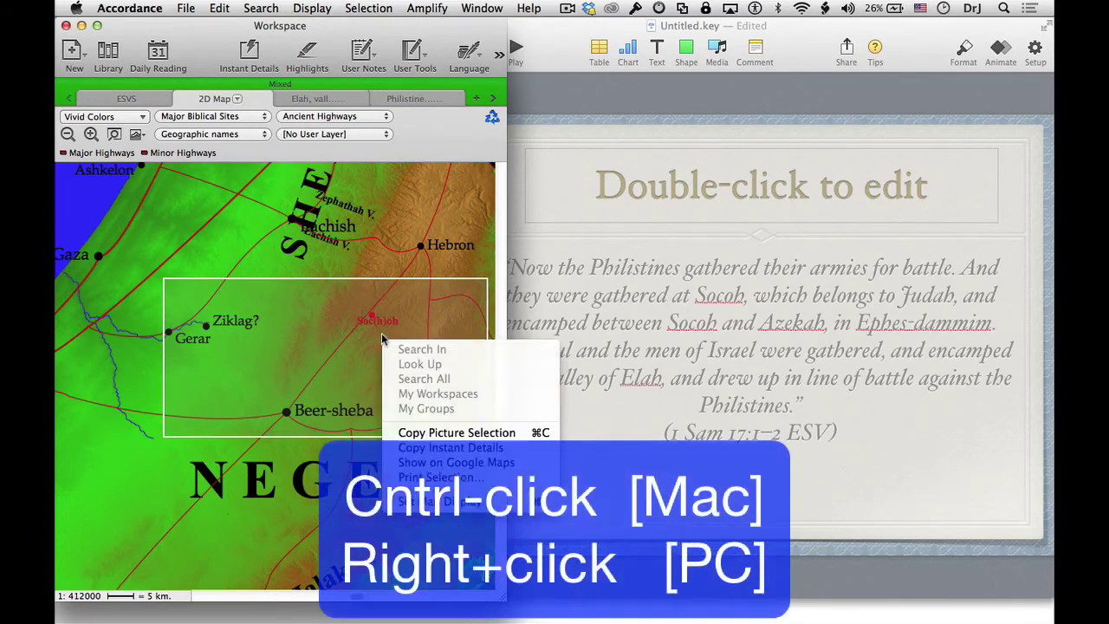
{"action": "left_click", "coordinate": [431, 433]}
Step: Paste the map picture on slide 3 in Keynote, enlarge it and center it below the title placeholder
{"action": "left_click", "coordinate": [572, 445]}
{"action": "key", "text": "Down"}
{"action": "key", "text": "super+v"}
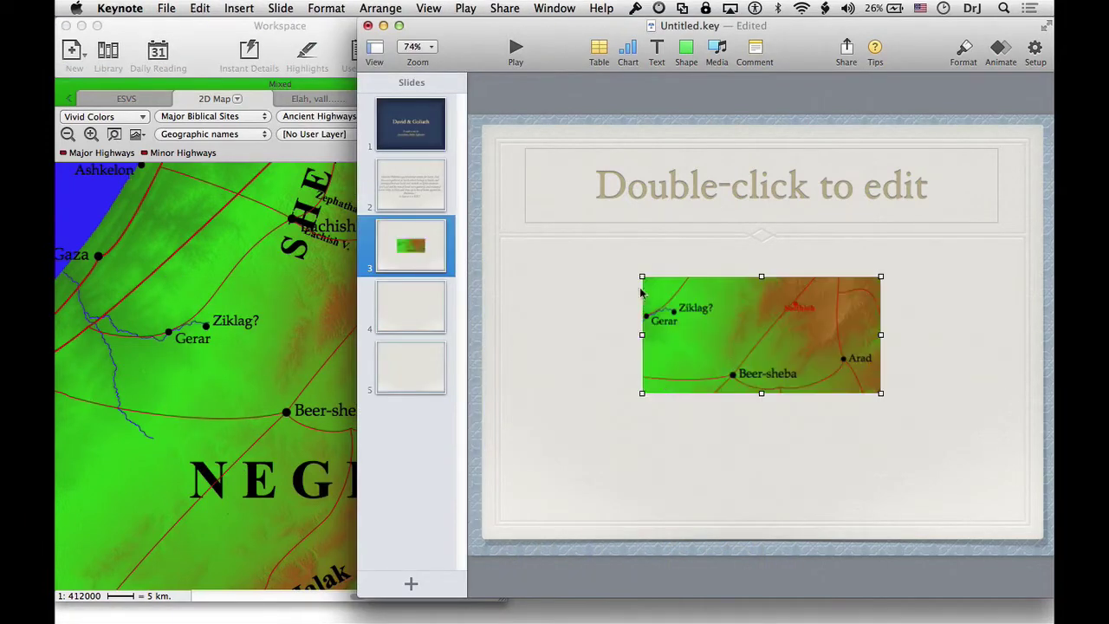
{"action": "left_click_drag", "start_coordinate": [638, 272], "coordinate": [518, 216]}
{"action": "left_click_drag", "start_coordinate": [877, 394], "coordinate": [912, 421]}
{"action": "left_click_drag", "start_coordinate": [851, 372], "coordinate": [879, 417]}
Step: Copy the Valley of Elah photo from its picture tab in Accordance
{"action": "left_click", "coordinate": [286, 357]}
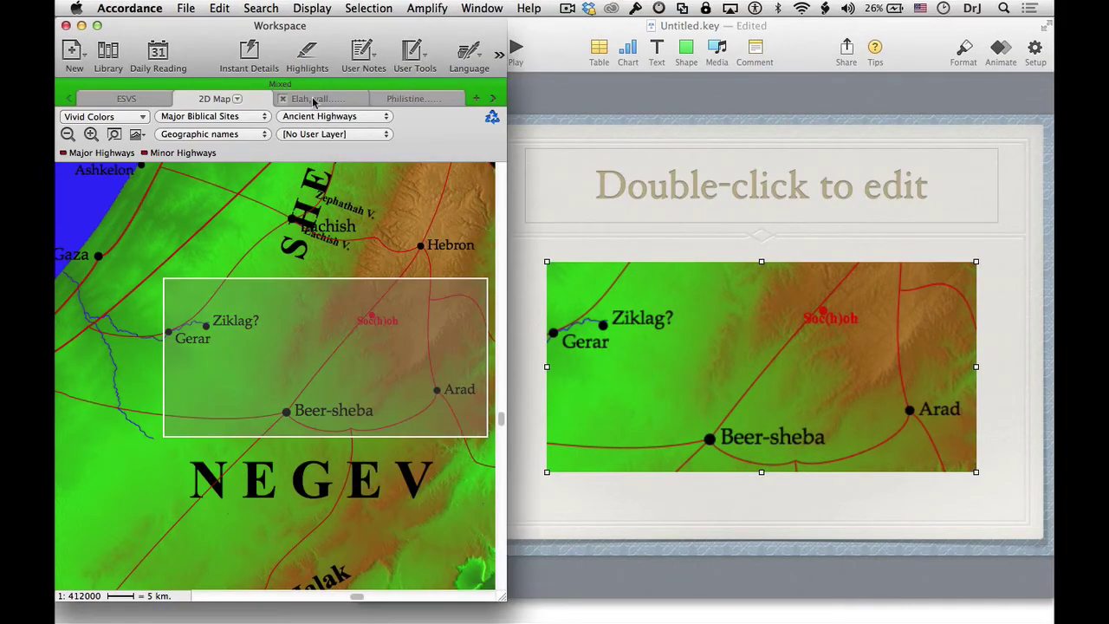
{"action": "left_click", "coordinate": [314, 101]}
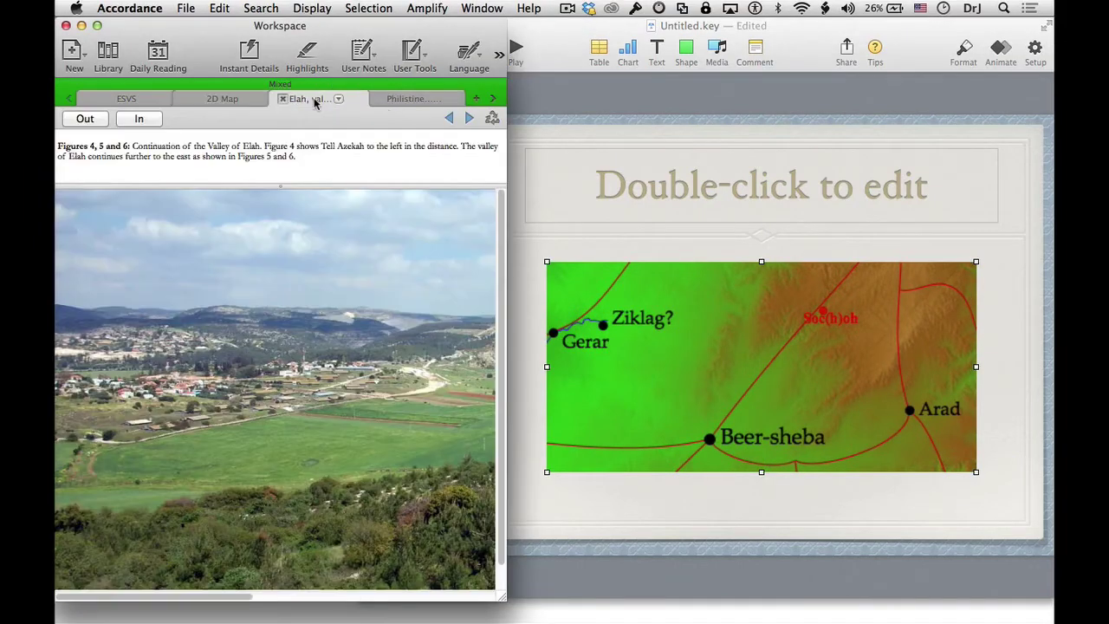
{"action": "right_click", "coordinate": [348, 314]}
{"action": "left_click", "coordinate": [373, 327]}
Step: Paste the valley photo on slide 4 in Keynote and fit it to the slide's inner frame width below the title placeholder
{"action": "left_click", "coordinate": [512, 278]}
{"action": "left_click", "coordinate": [411, 309]}
{"action": "key", "text": "super+v"}
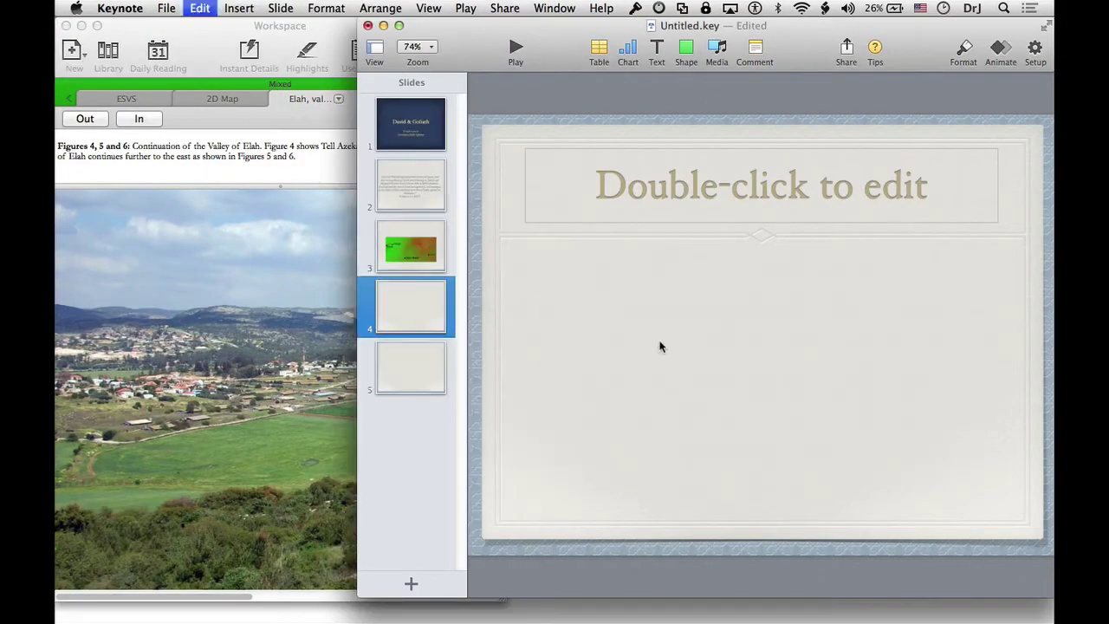
{"action": "left_click_drag", "start_coordinate": [470, 208], "coordinate": [575, 248]}
{"action": "left_click_drag", "start_coordinate": [729, 312], "coordinate": [656, 313]}
{"action": "left_click_drag", "start_coordinate": [958, 446], "coordinate": [1026, 477]}
Step: Give slide 4 the title "Valley of Elah"
{"action": "left_click", "coordinate": [839, 186]}
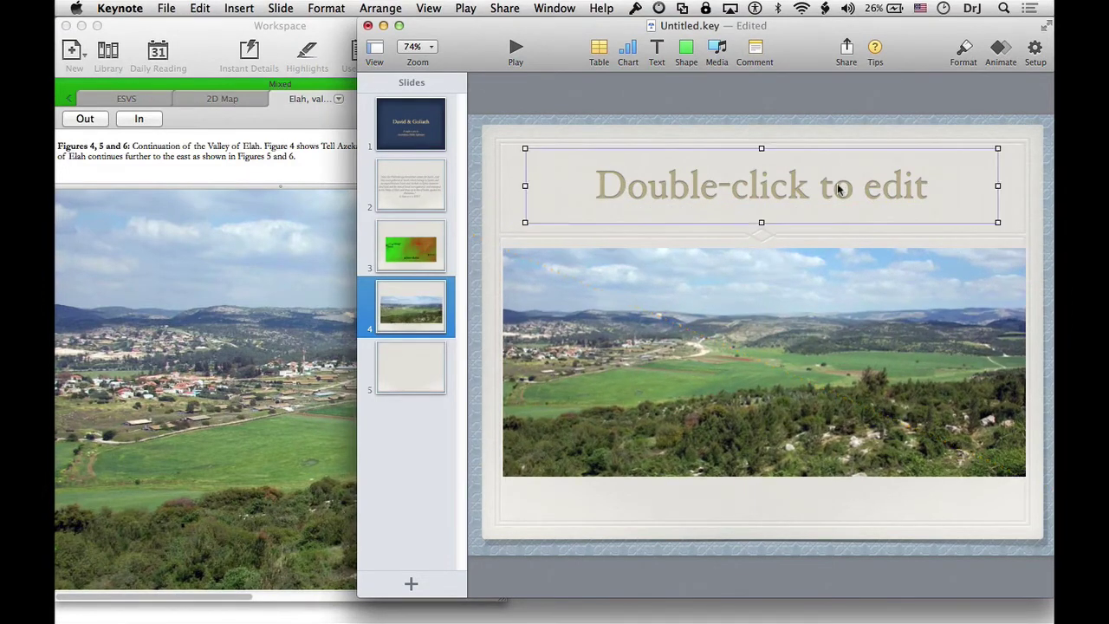
{"action": "left_click", "coordinate": [838, 186]}
{"action": "type", "text": "Valley of Elah"}
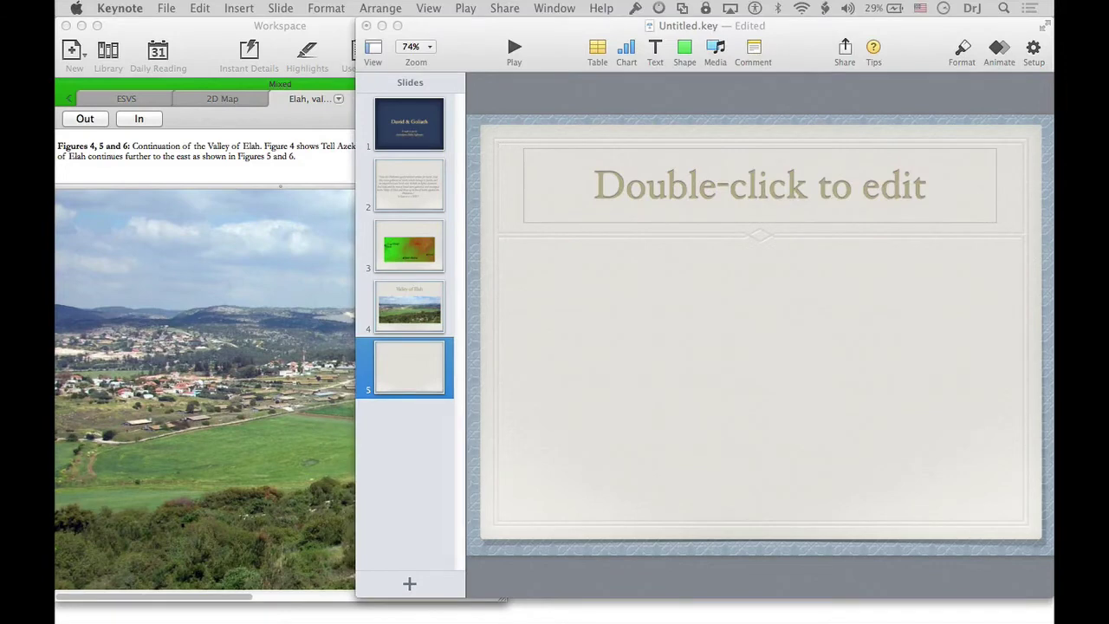
Step: Go back to the ESVS text in Accordance, clear the verse selection and show the interlinear
{"action": "left_click", "coordinate": [291, 324]}
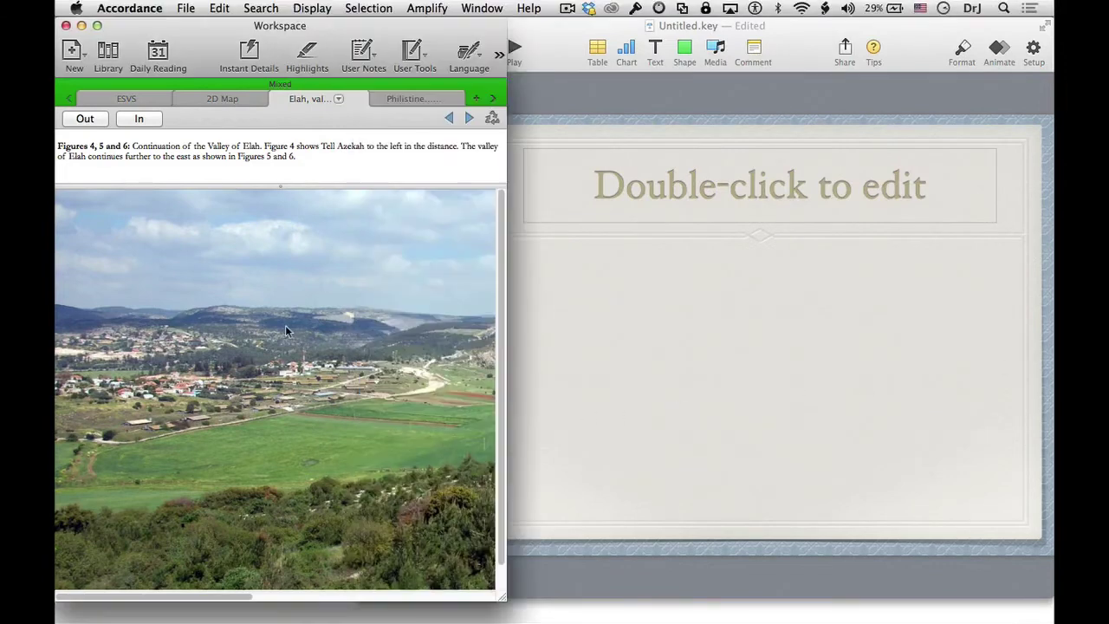
{"action": "left_click", "coordinate": [139, 99]}
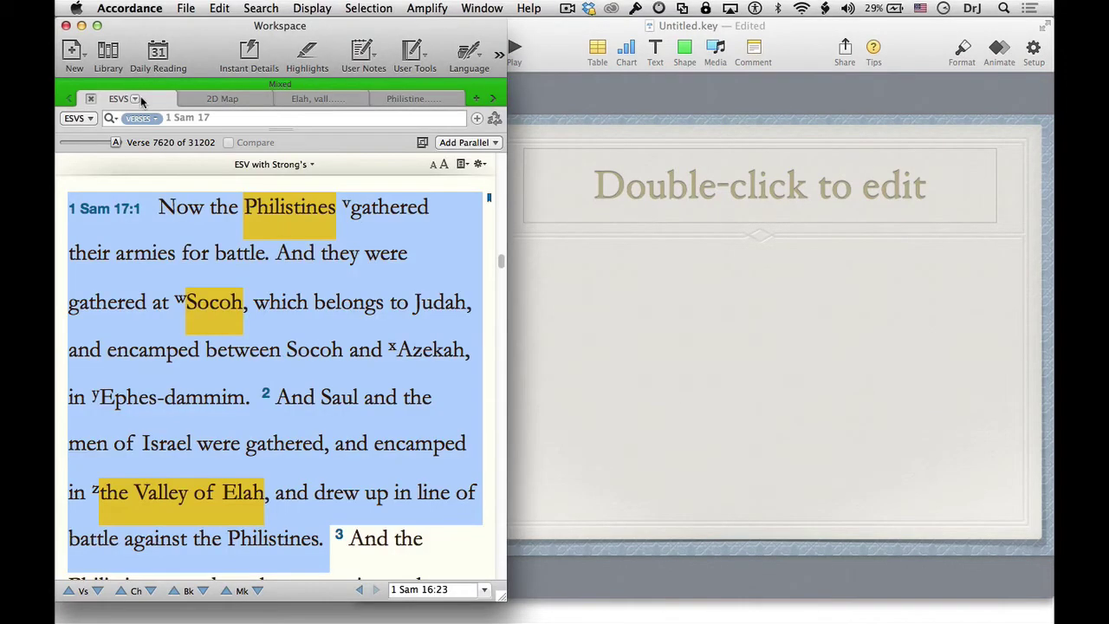
{"action": "left_click", "coordinate": [384, 314]}
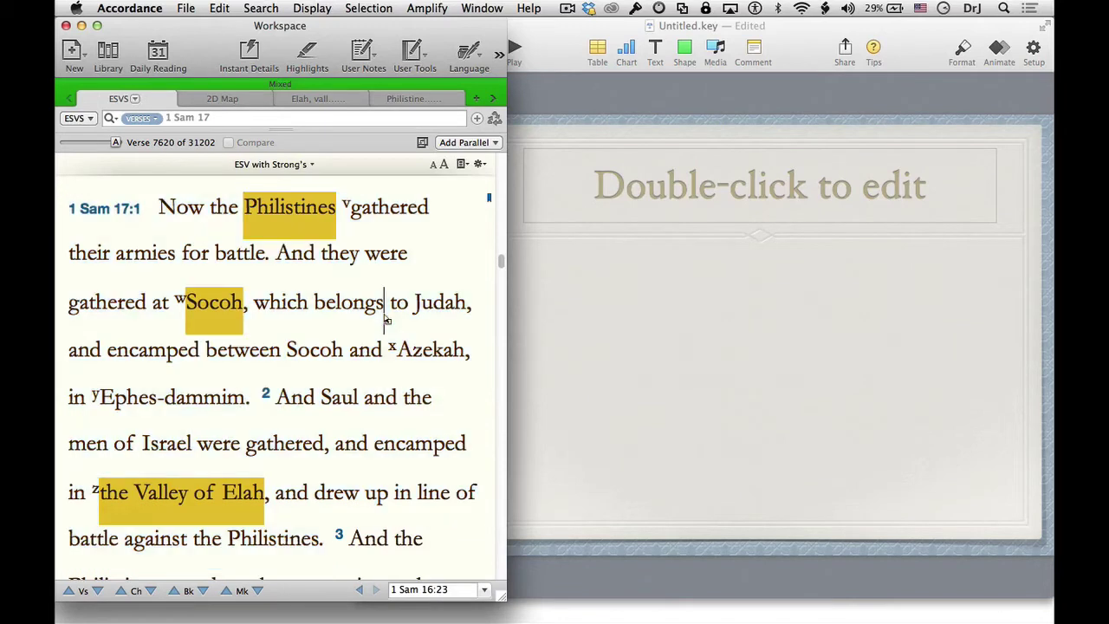
{"action": "left_click", "coordinate": [459, 165]}
{"action": "left_click", "coordinate": [469, 180]}
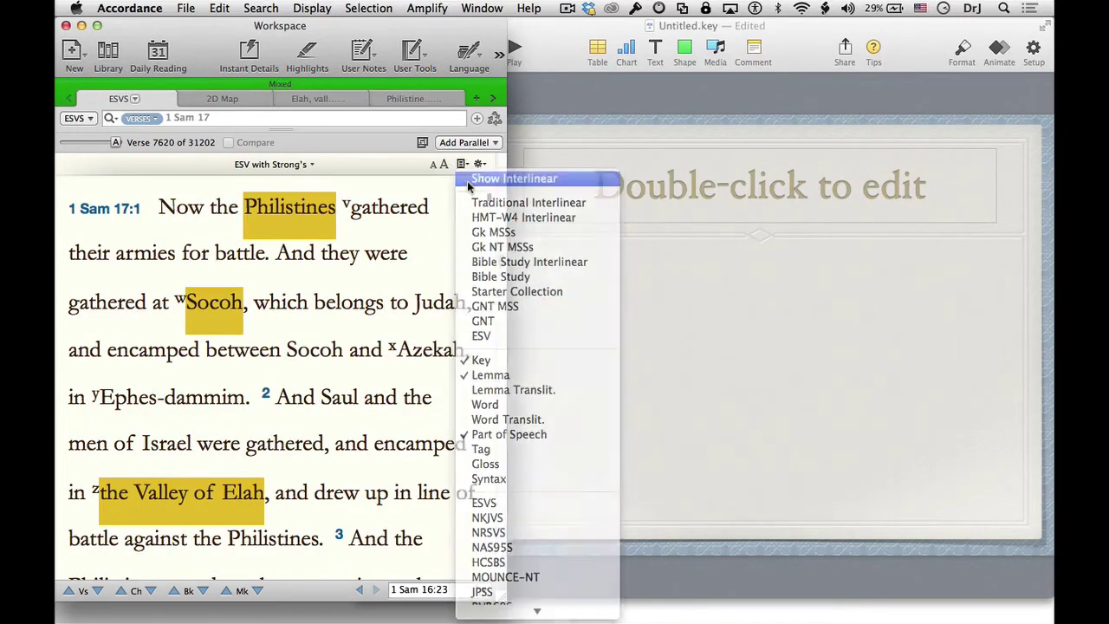
Step: Capture a screenshot of the interlinear line "the lyre and played it with his hand" with its Hebrew and parsing rows
{"action": "scroll", "coordinate": [442, 269], "scroll_direction": "down", "scroll_amount": 4}
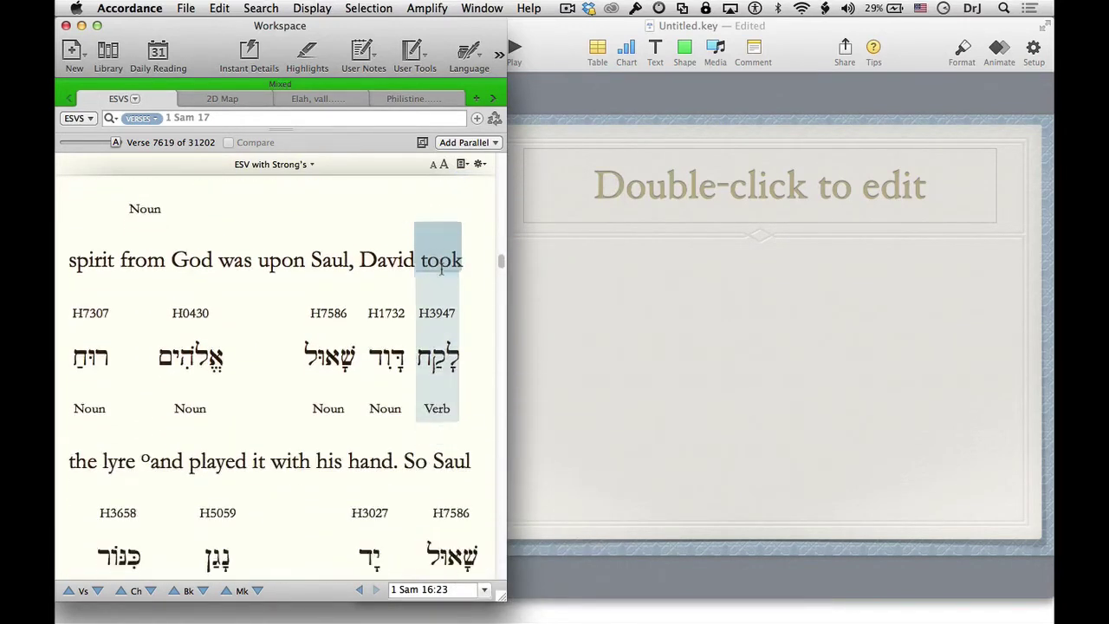
{"action": "scroll", "coordinate": [441, 269], "scroll_direction": "down", "scroll_amount": 5}
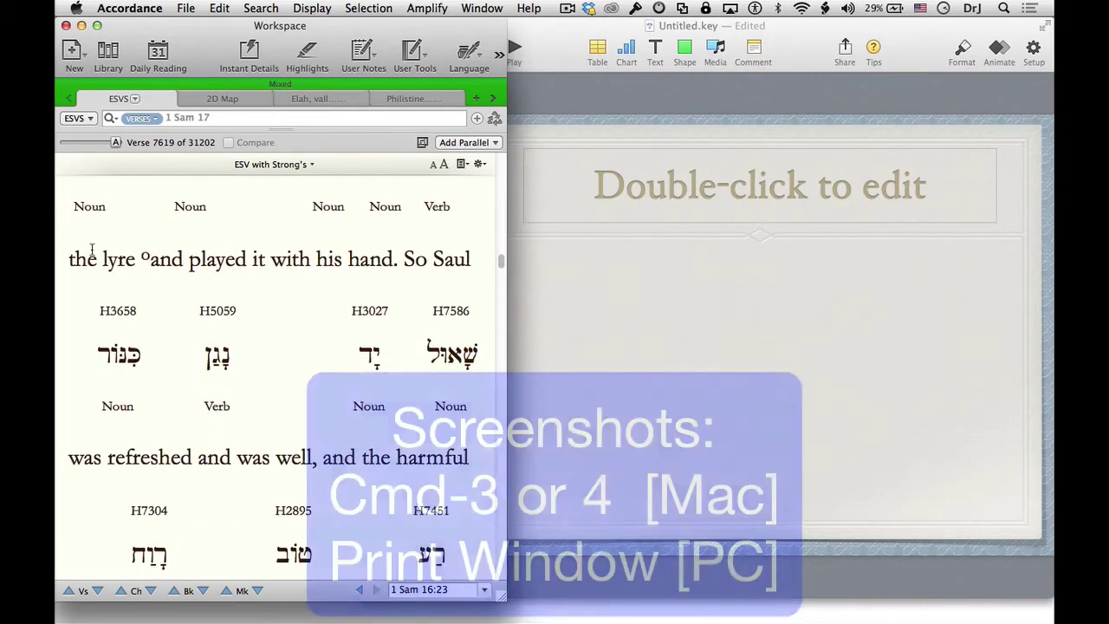
{"action": "key", "text": "super+shift+4"}
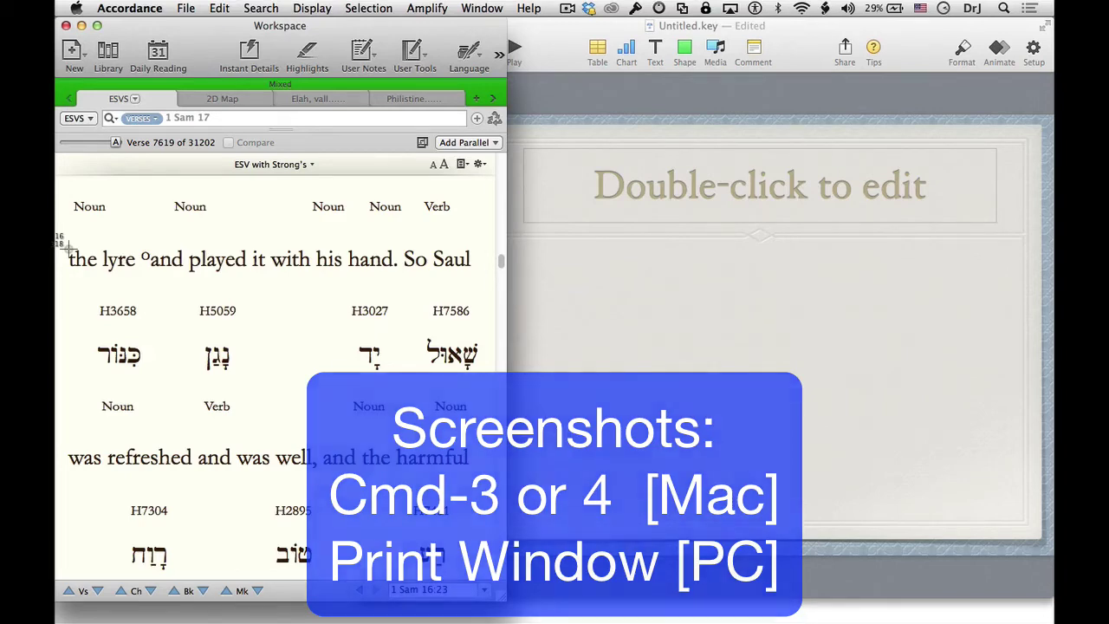
{"action": "left_click_drag", "start_coordinate": [65, 249], "coordinate": [406, 419]}
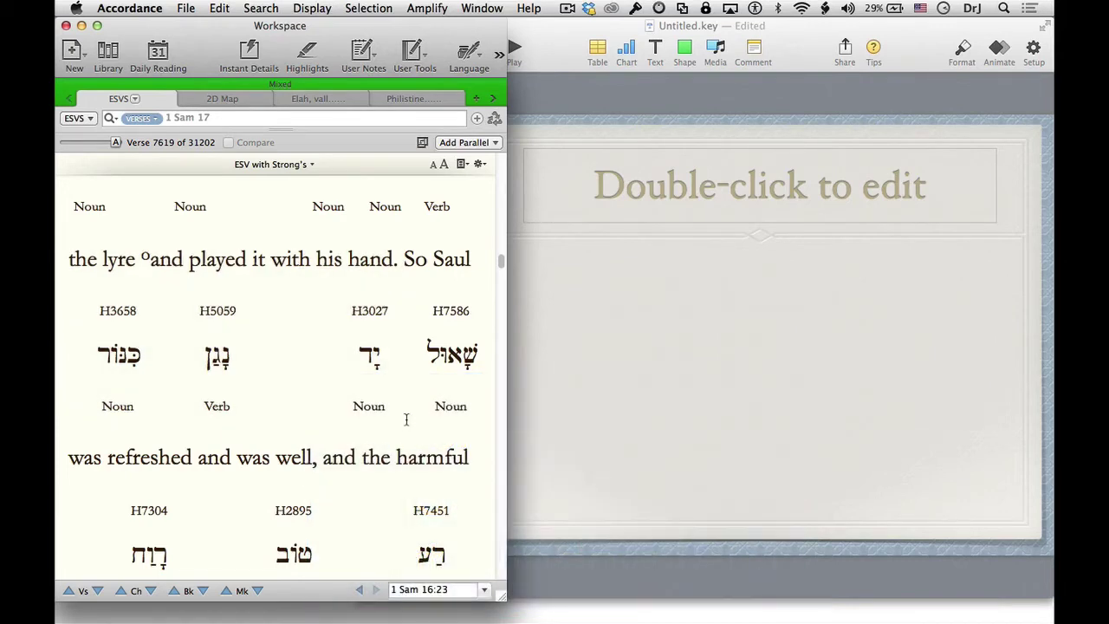
Step: Insert "Screen Shot 2014-01-31 at 2.18.07 PM.png" from the Desktop into slide 5 in Keynote
{"action": "left_click", "coordinate": [546, 401]}
{"action": "left_click", "coordinate": [249, 7]}
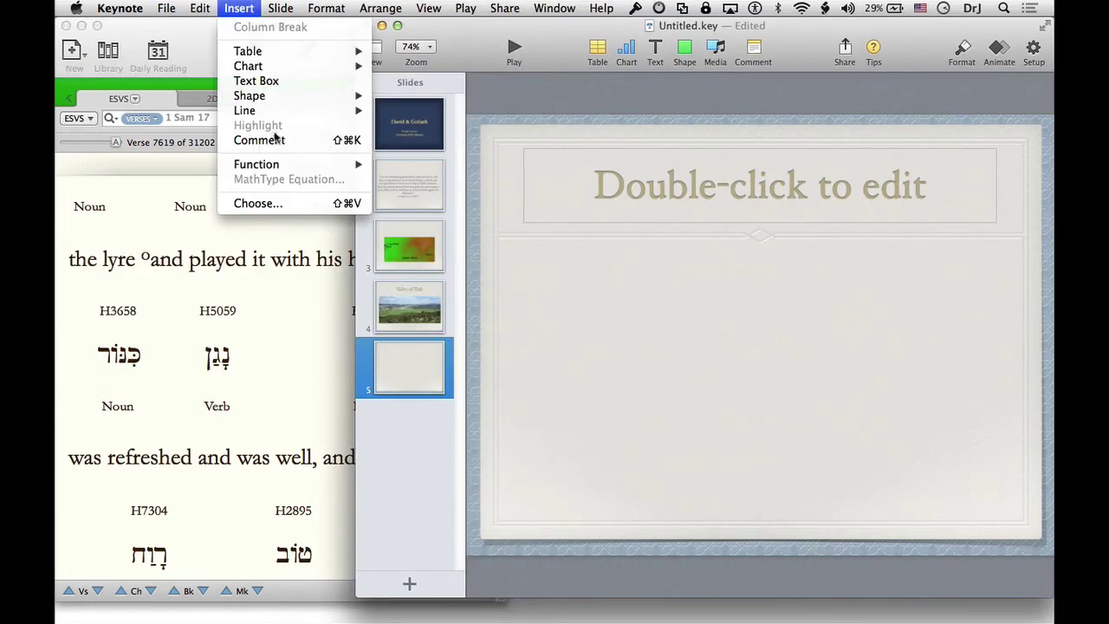
{"action": "left_click", "coordinate": [285, 204]}
{"action": "scroll", "coordinate": [537, 260], "scroll_direction": "down", "scroll_amount": 10}
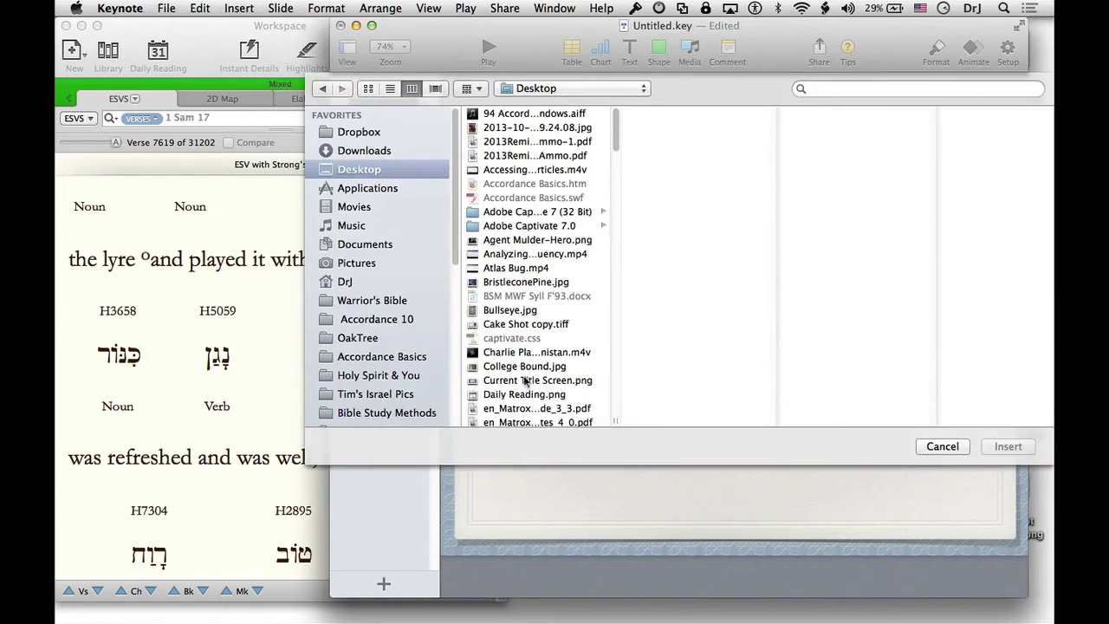
{"action": "scroll", "coordinate": [537, 260], "scroll_direction": "up", "scroll_amount": 1}
{"action": "left_click", "coordinate": [537, 279]}
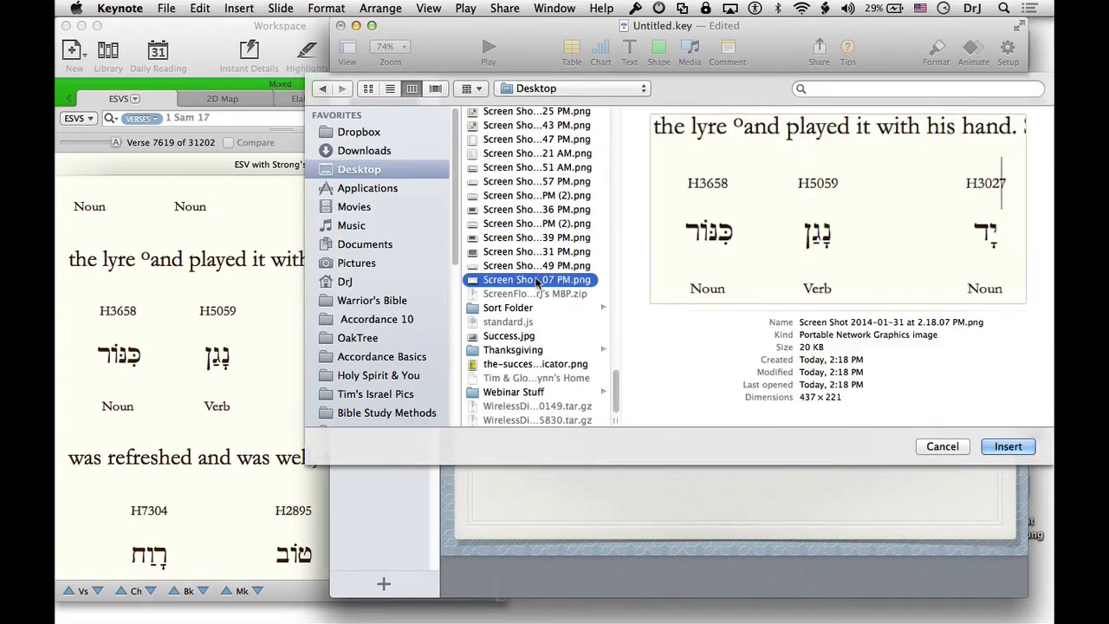
{"action": "left_click", "coordinate": [1007, 446]}
{"action": "left_click_drag", "start_coordinate": [836, 376], "coordinate": [845, 377]}
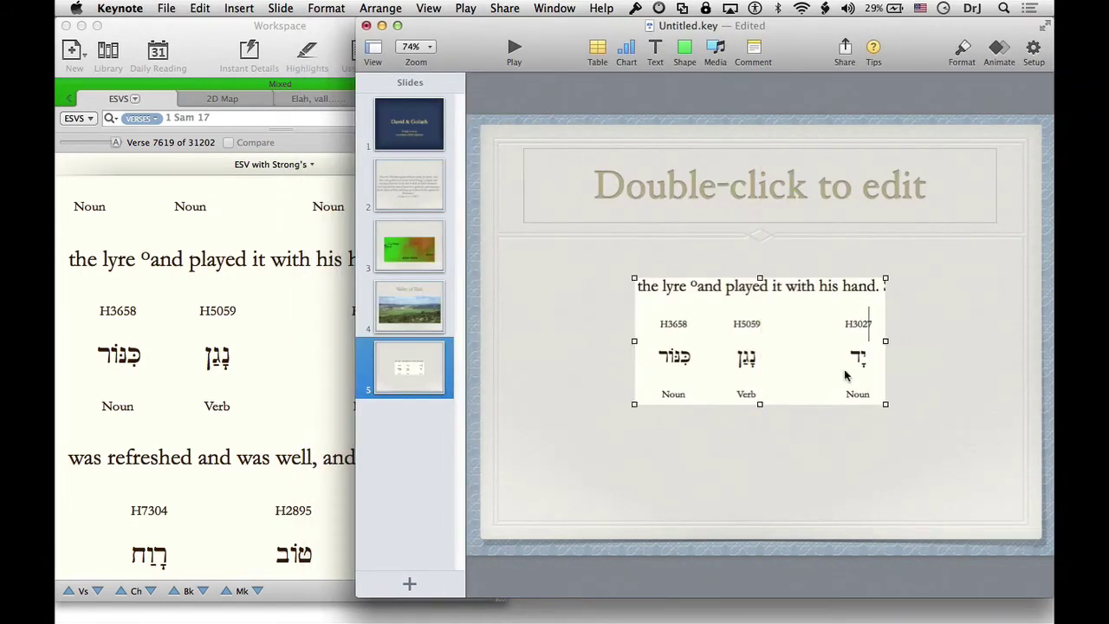